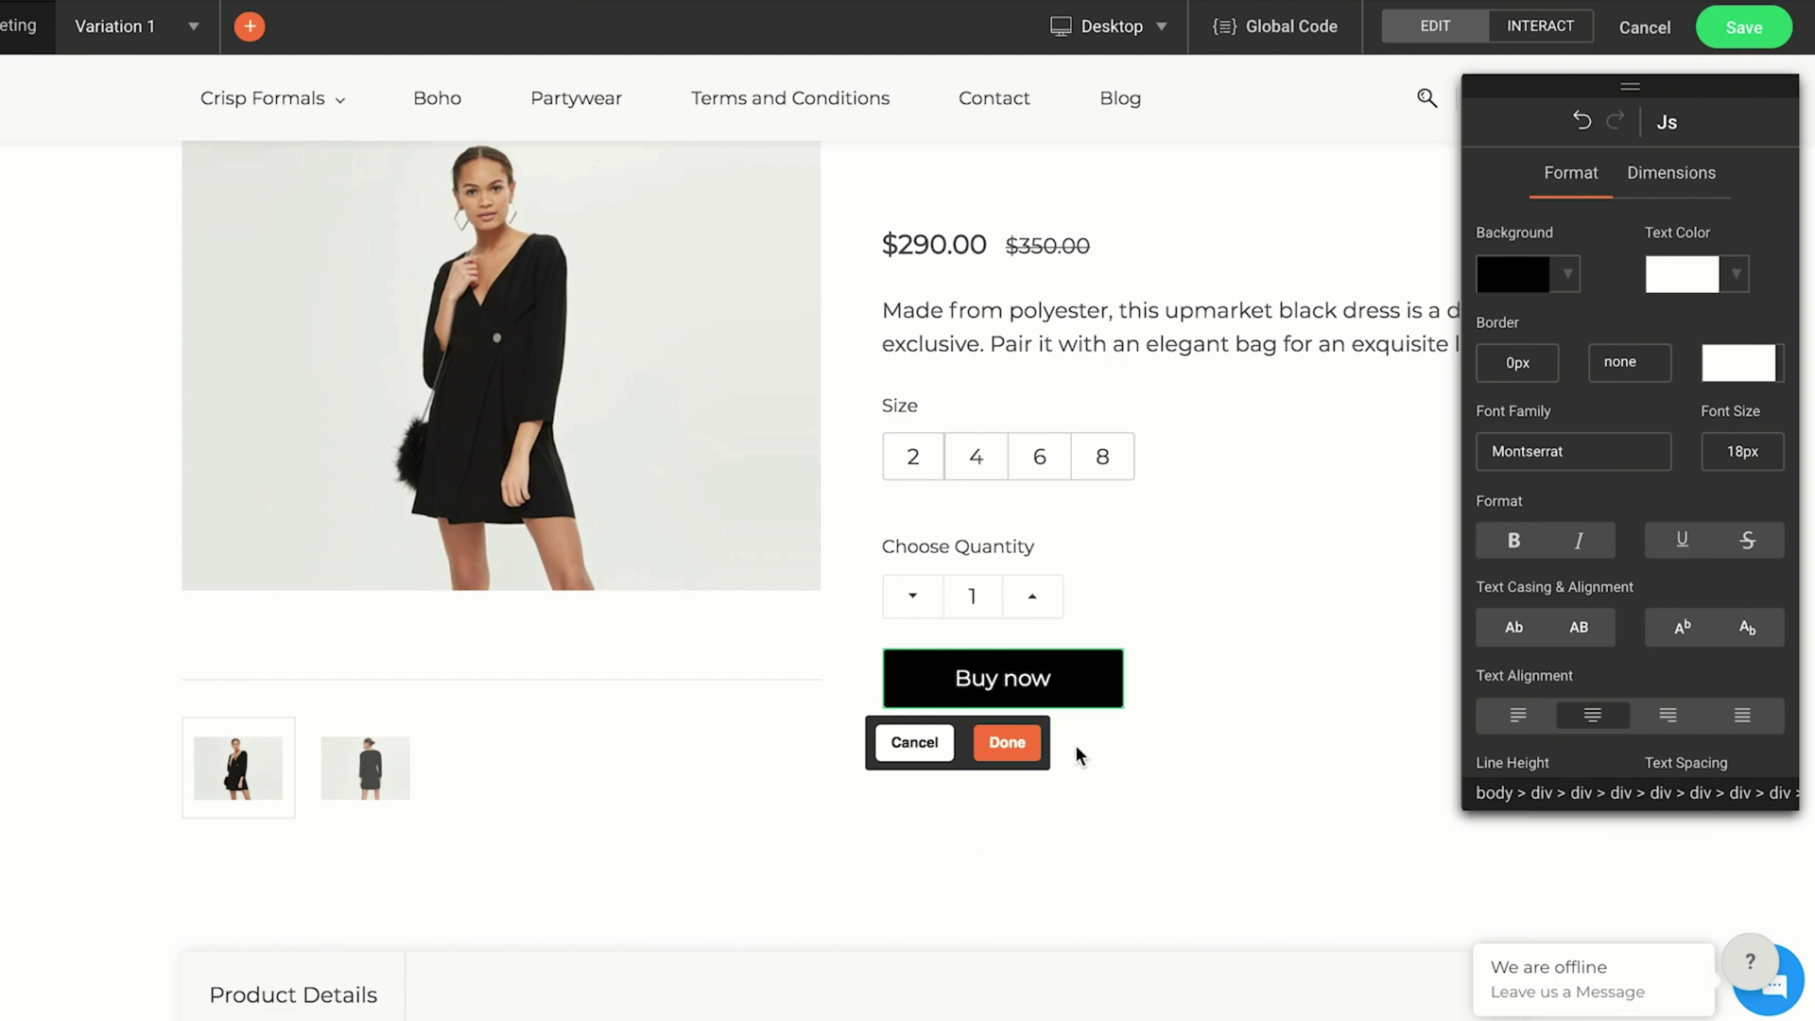
Drag the Buy now button above the product description and confirm its new position
left_click_drag(1091, 678, 1058, 313)
left_click(1008, 386)
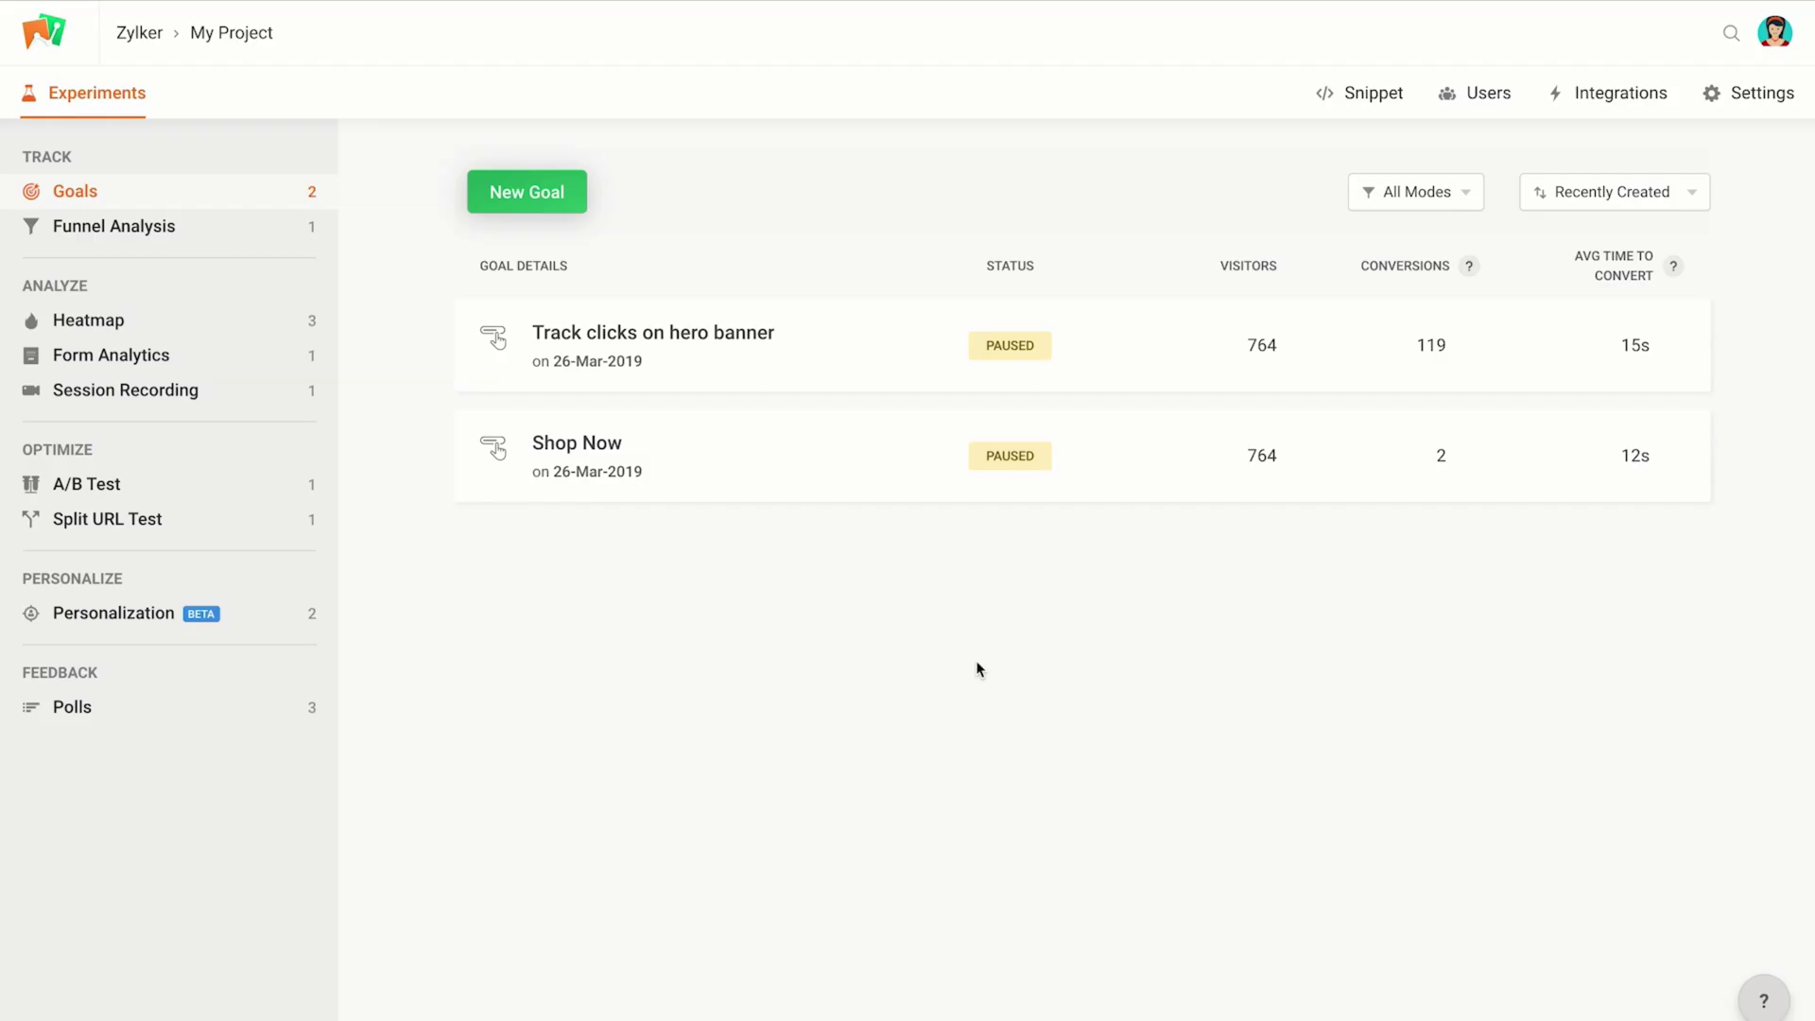
Go to the project's A/B Test list
left_click(84, 500)
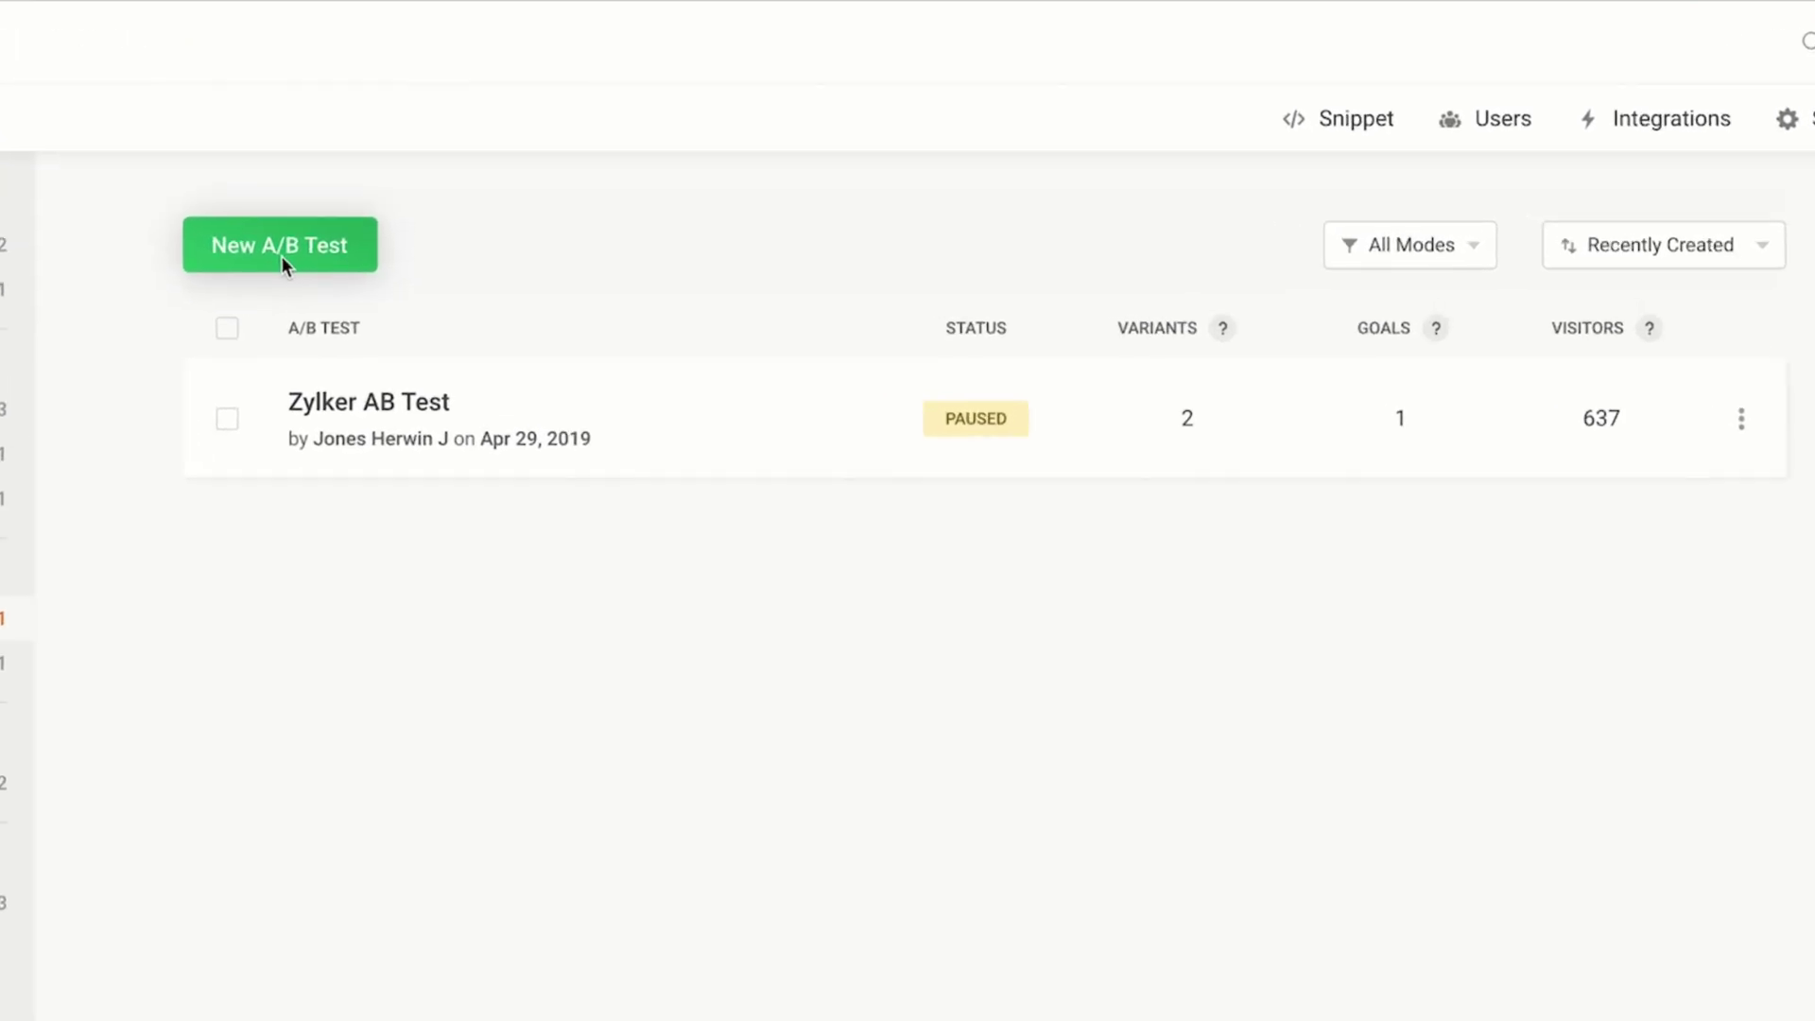
left_click(281, 257)
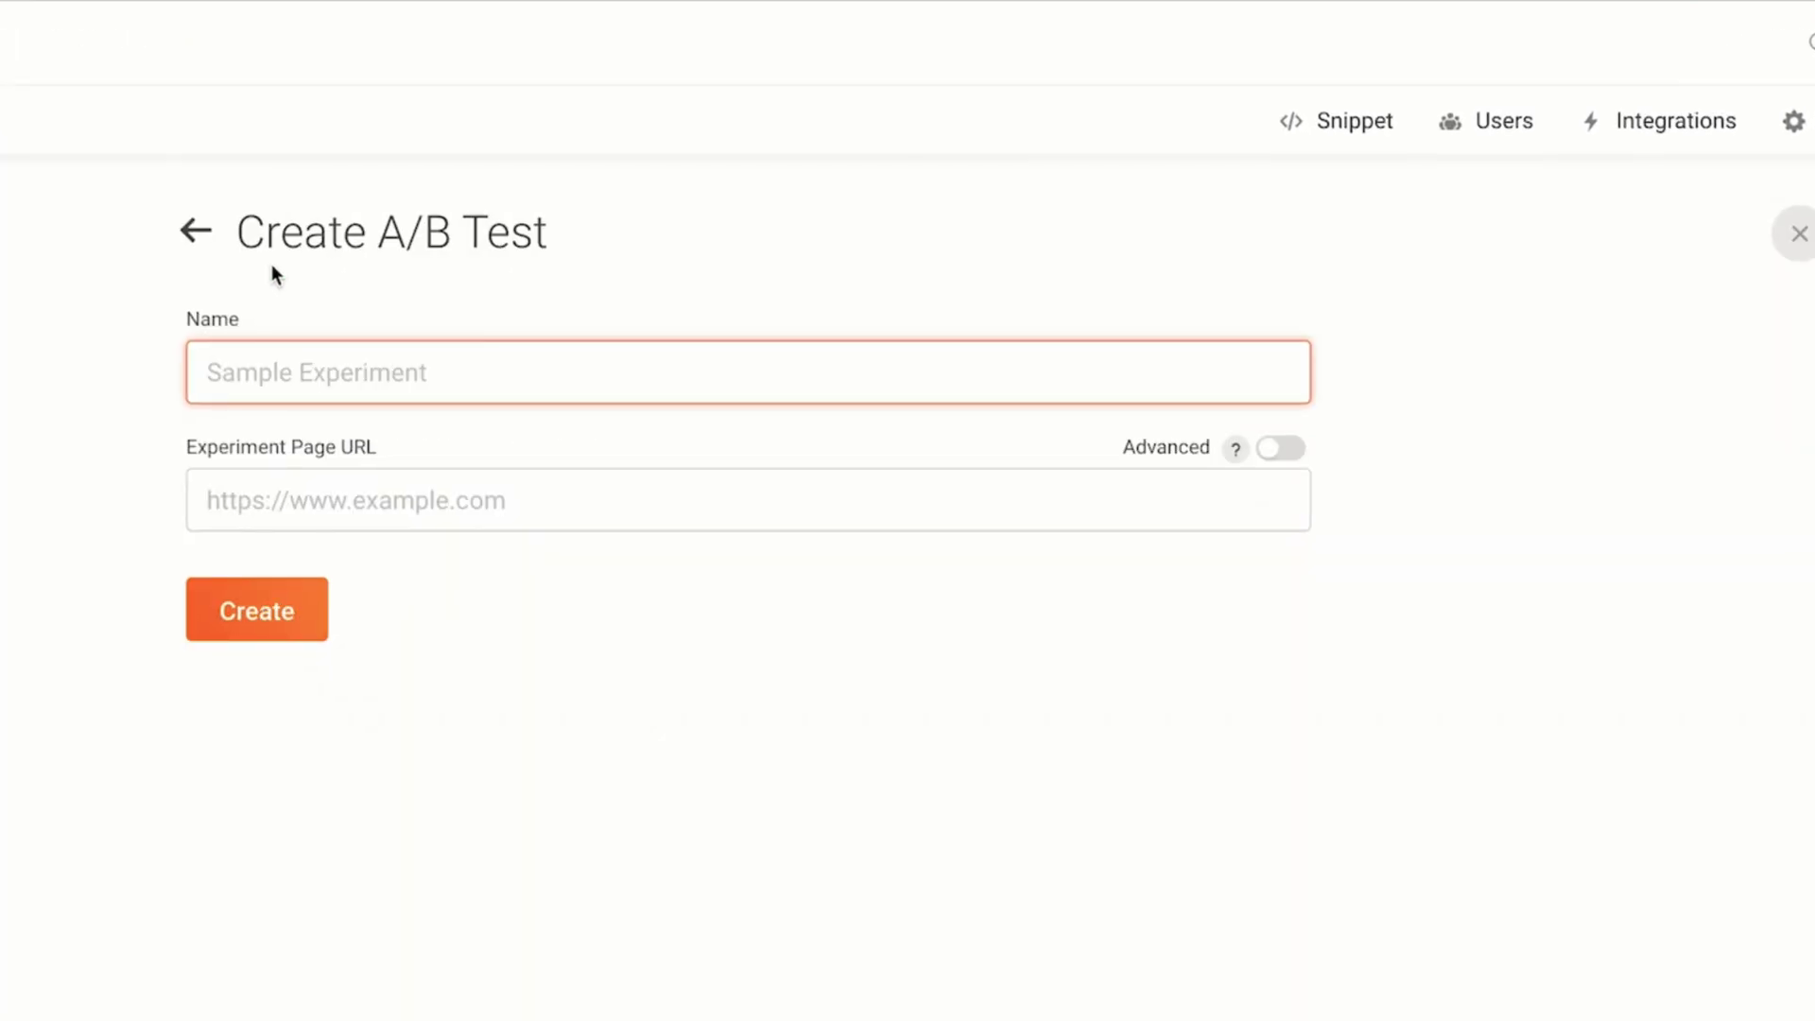
type("Zylker")
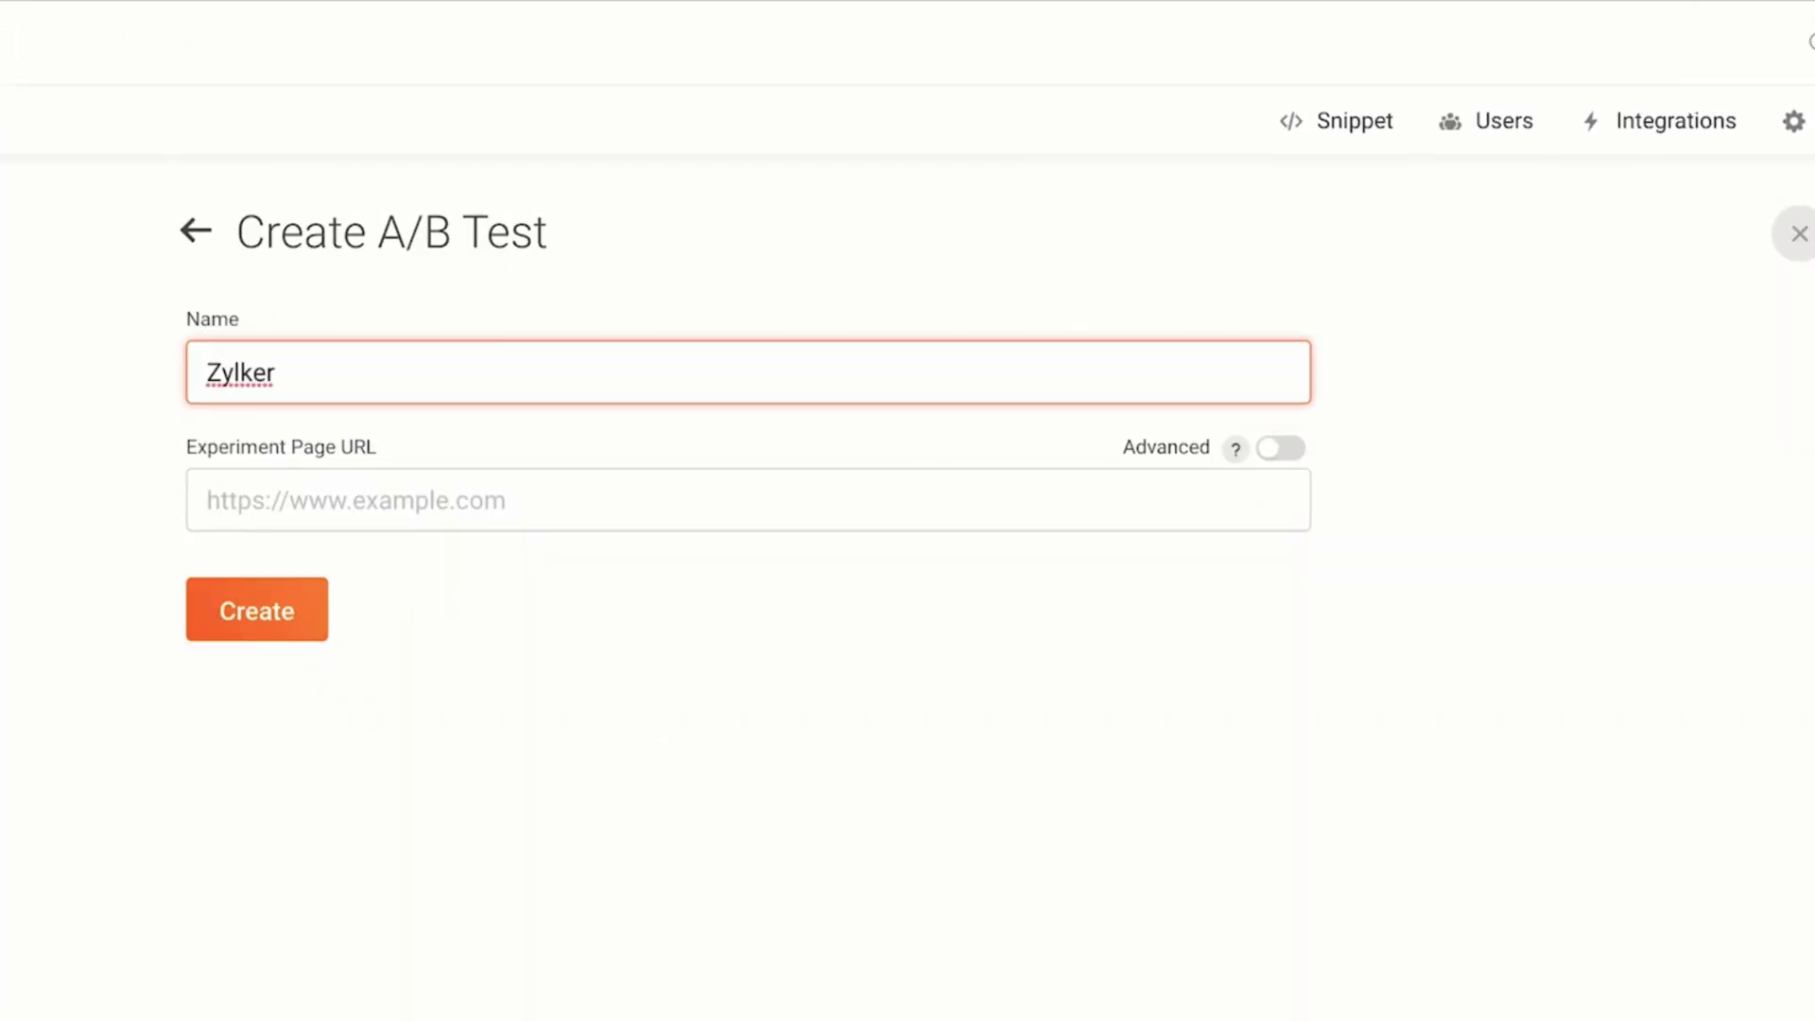
type(" landing page A/B")
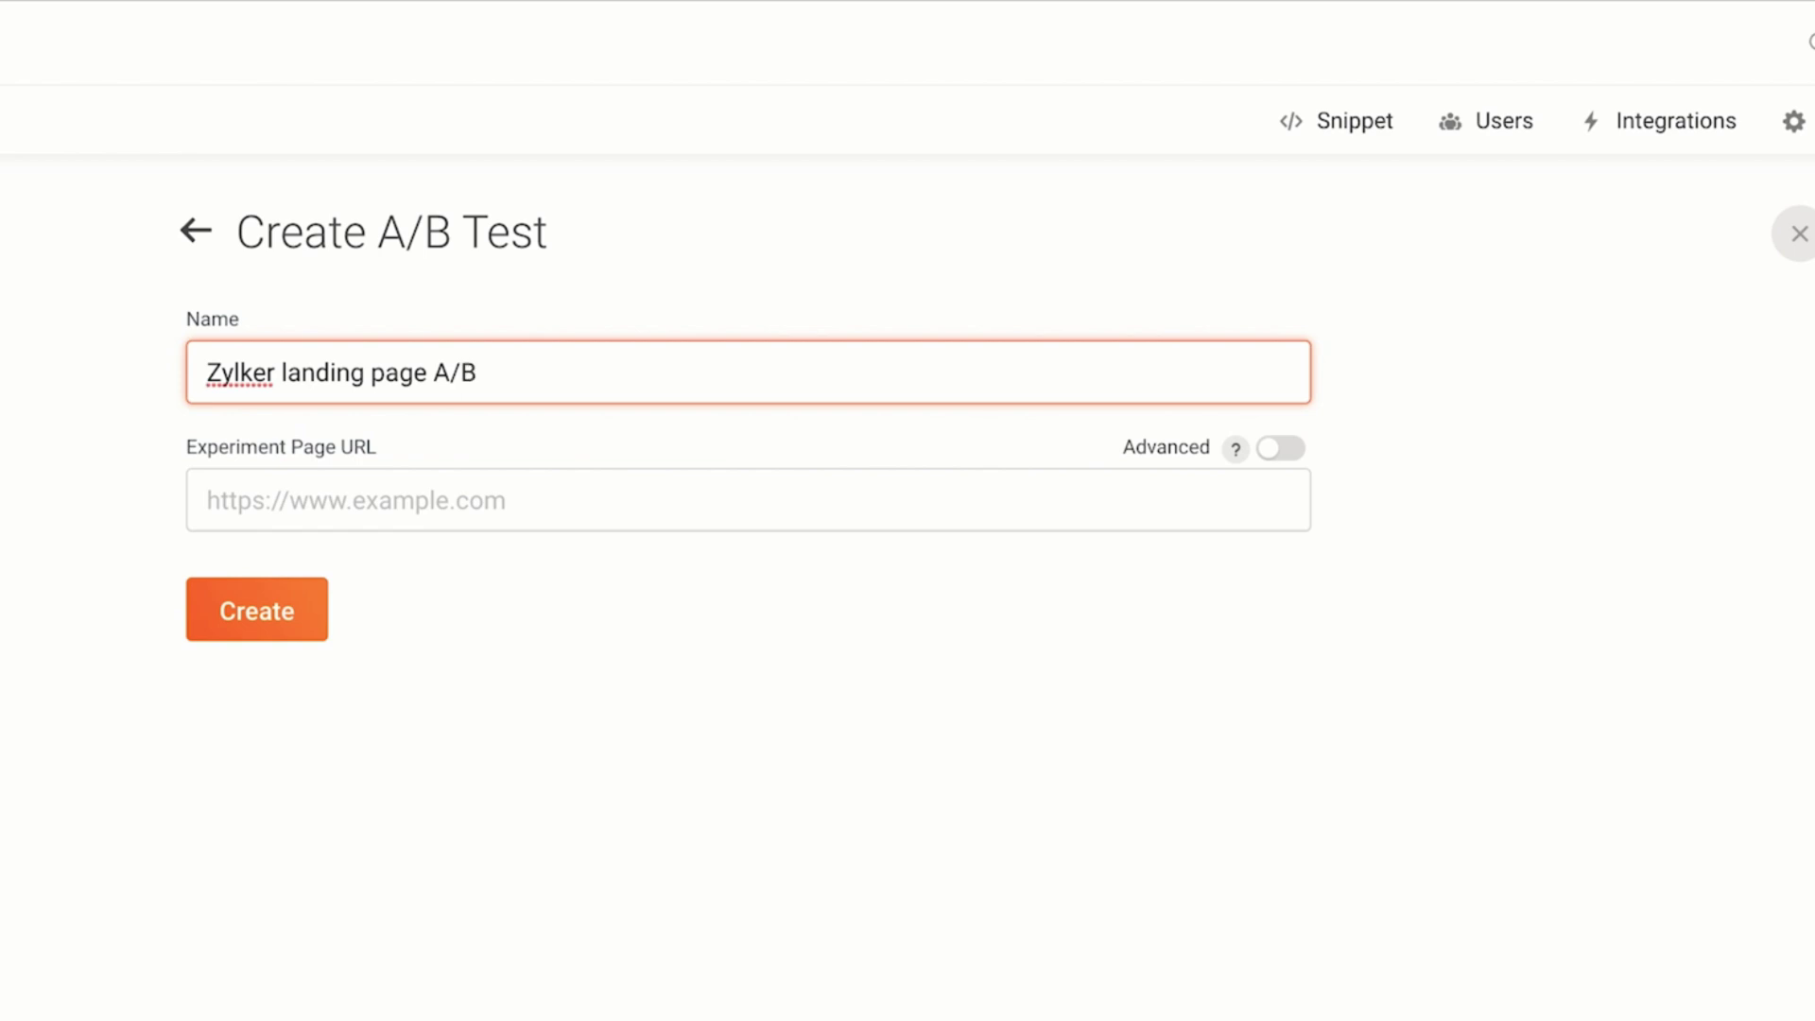
left_click(209, 500)
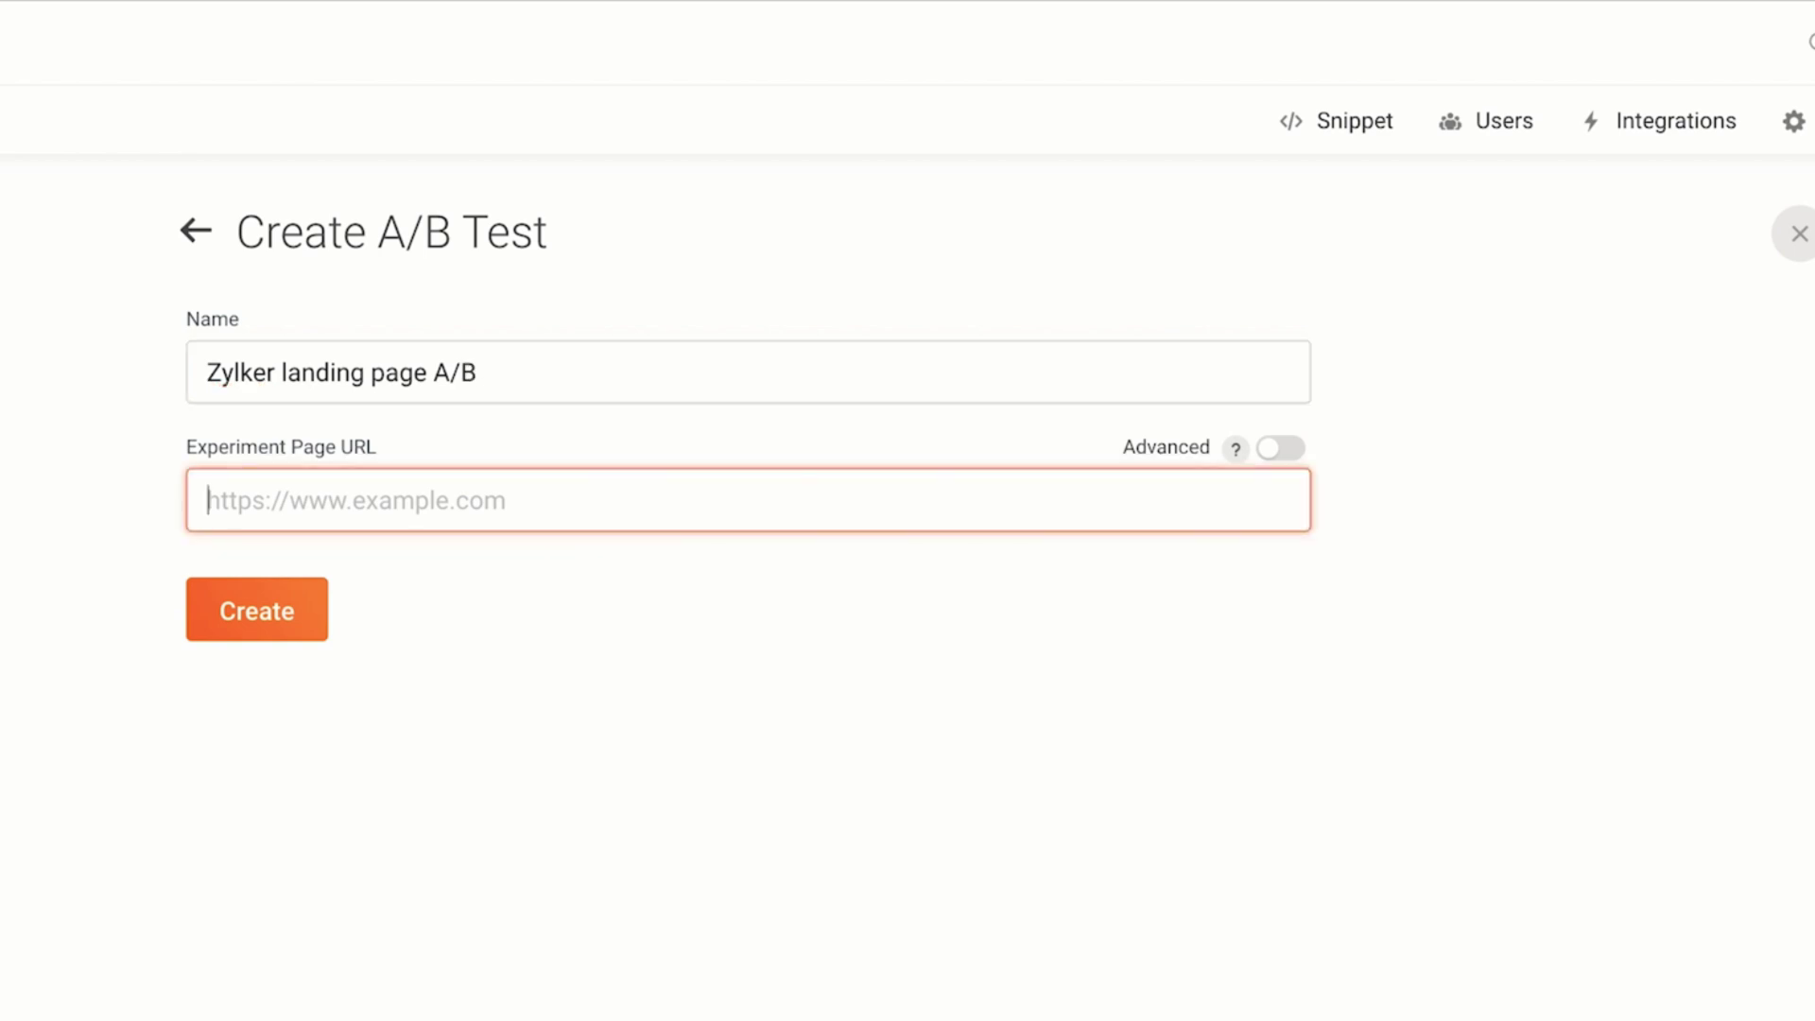
type("https://zylkerfashionstore.zohostore.com")
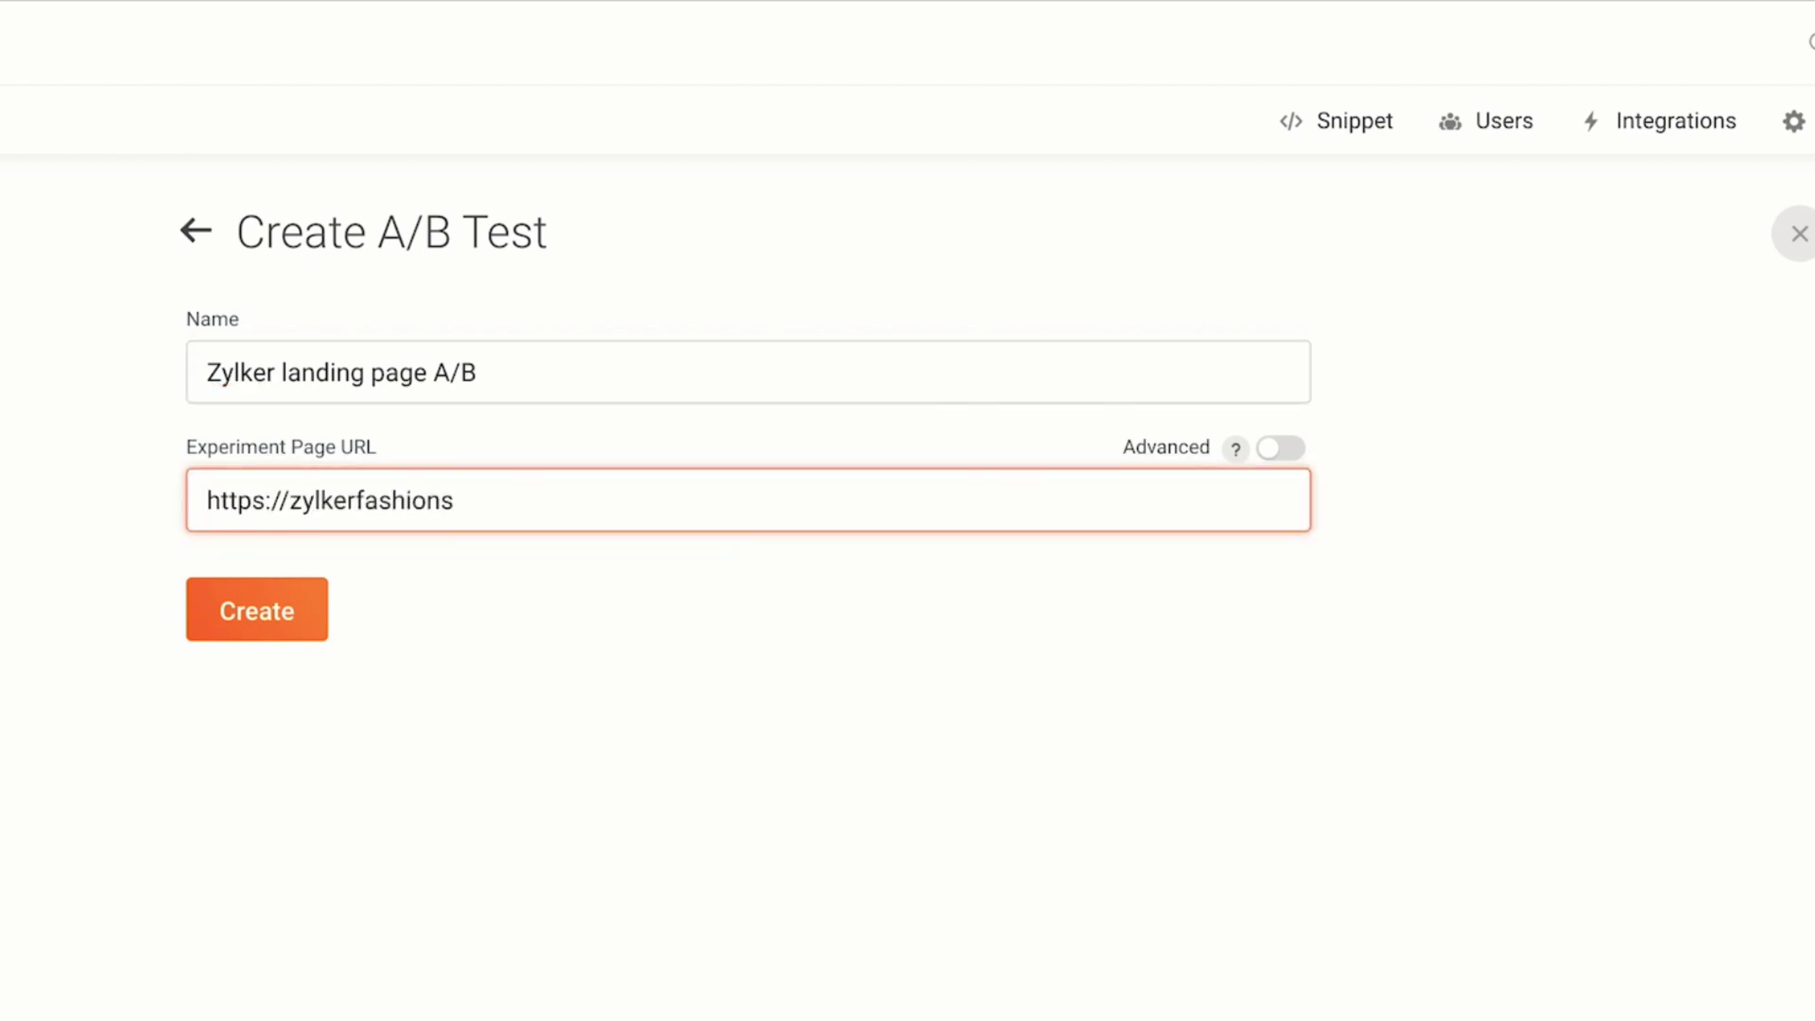
left_click(258, 632)
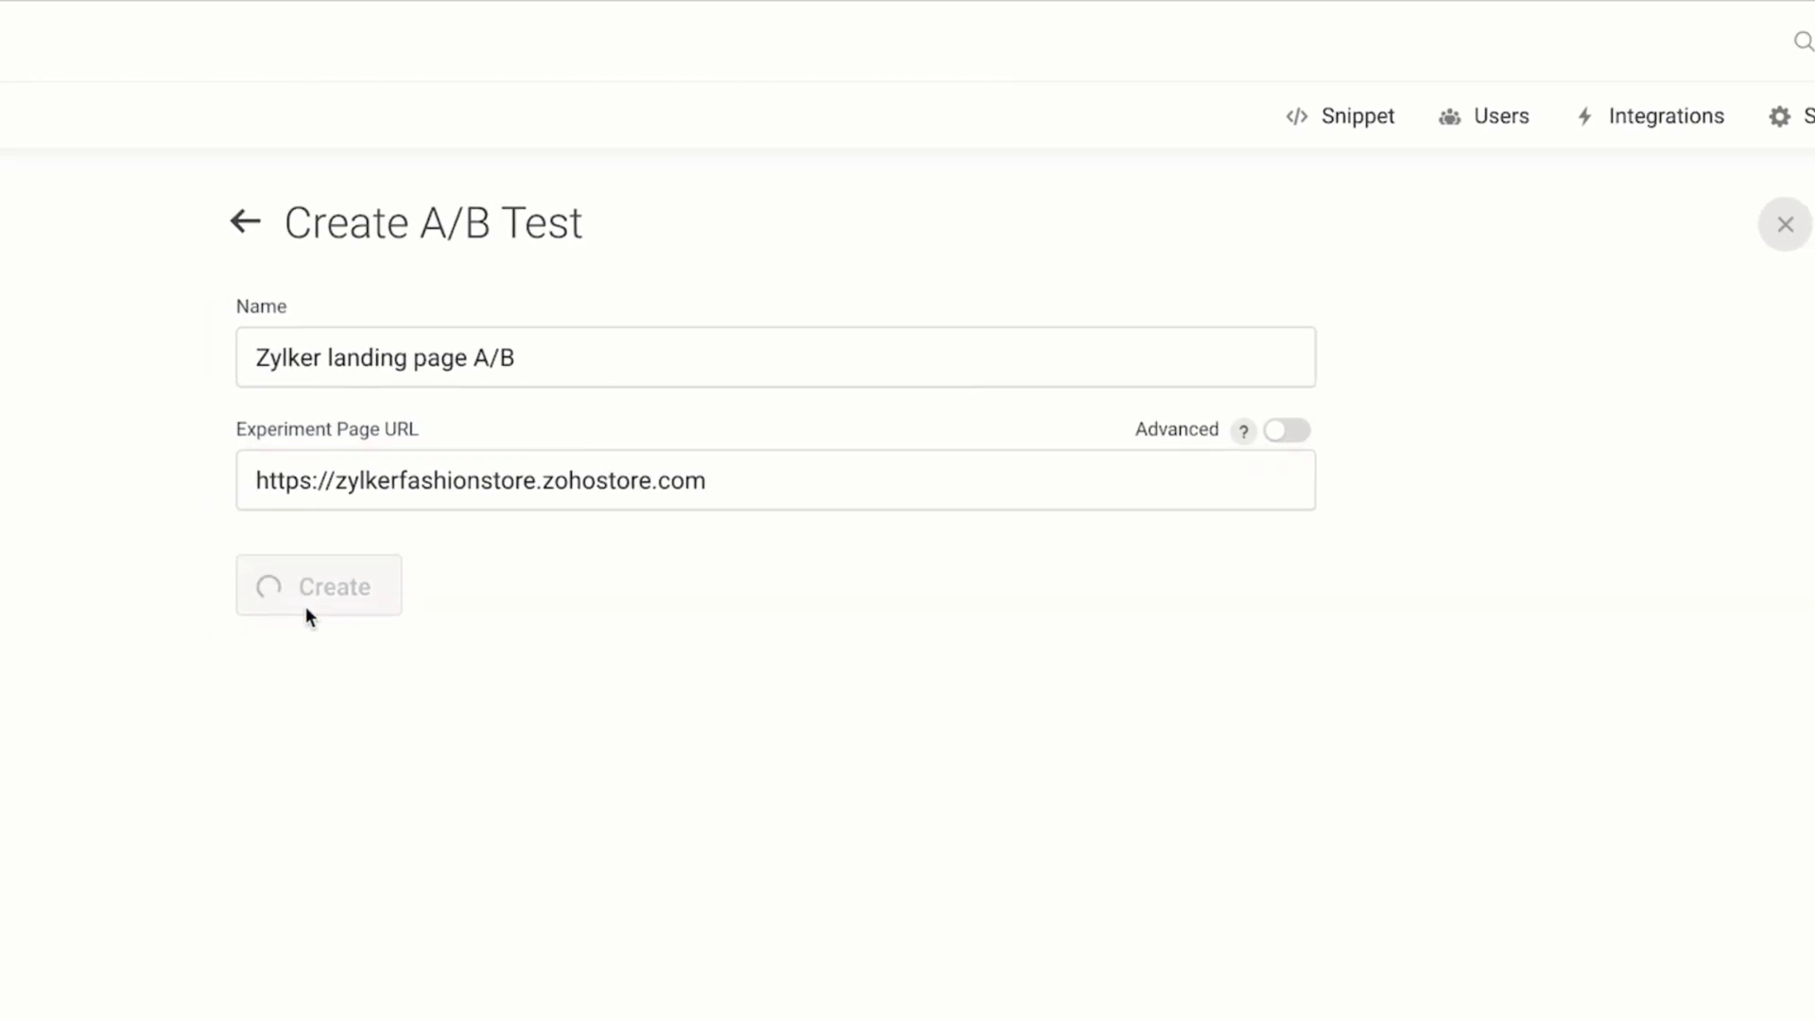
Hide the site's navigation bar in Variation 1 and save the variation
left_click(472, 305)
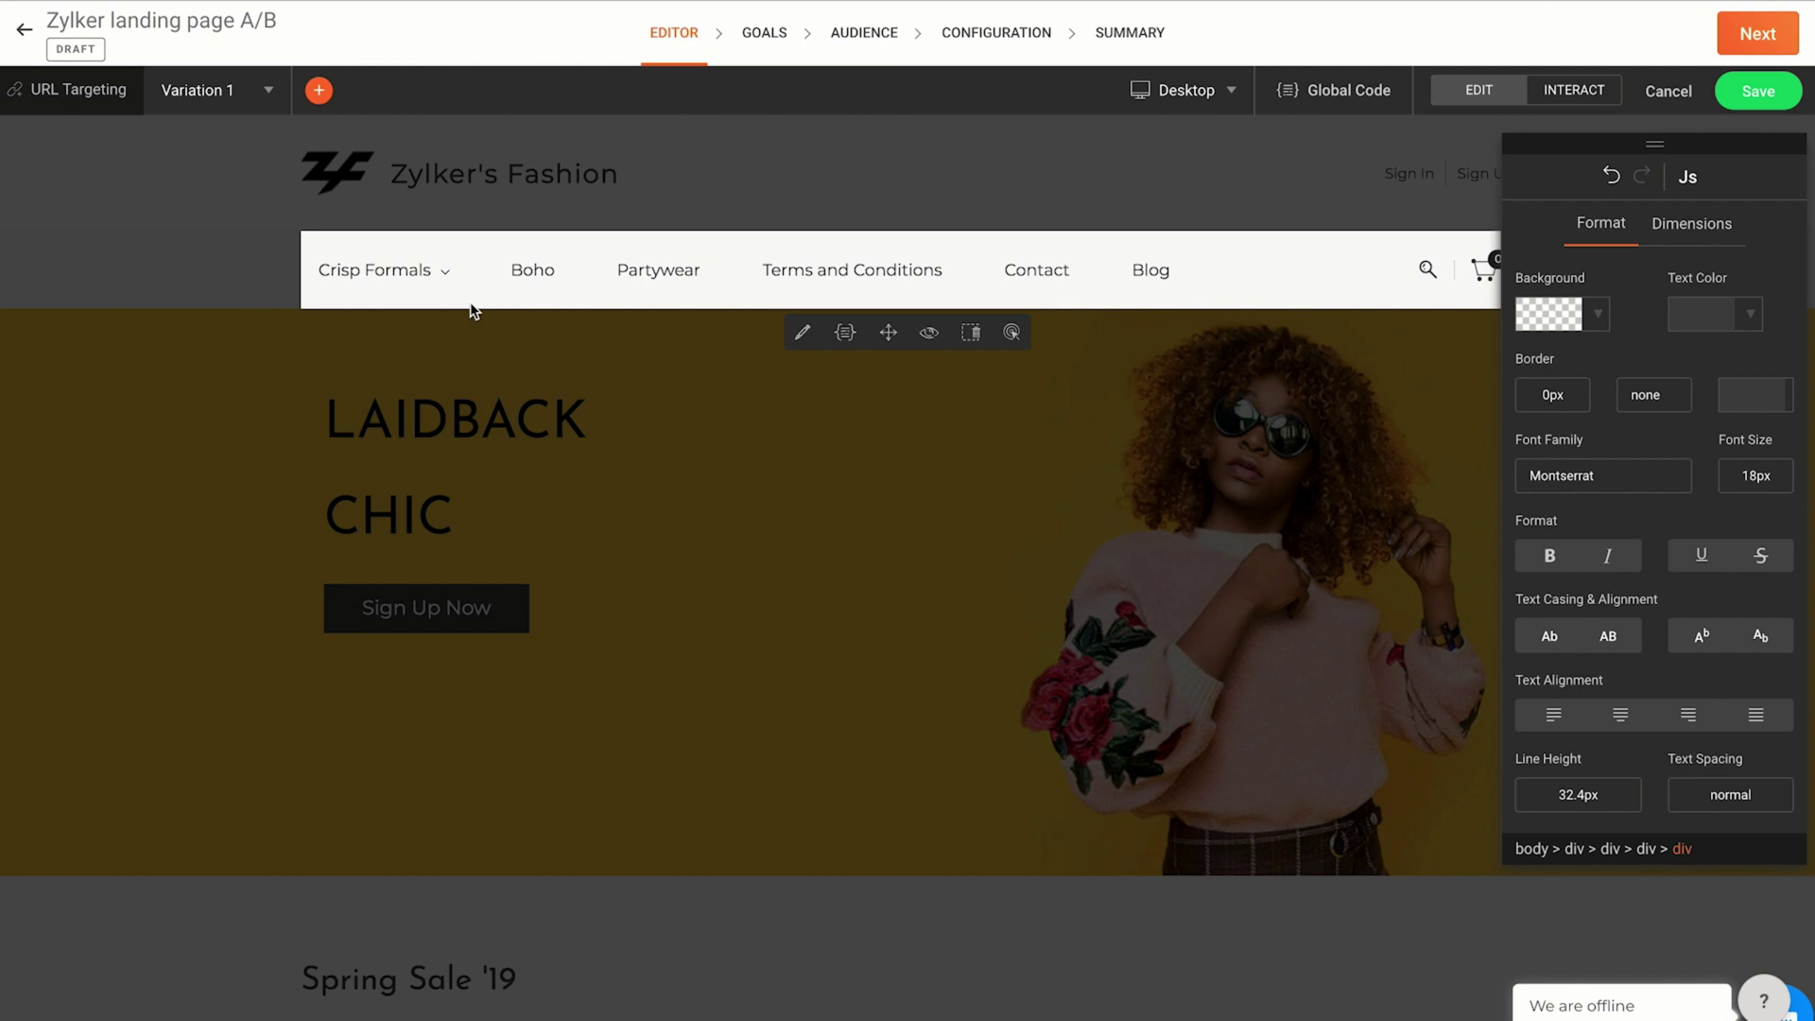
left_click(931, 339)
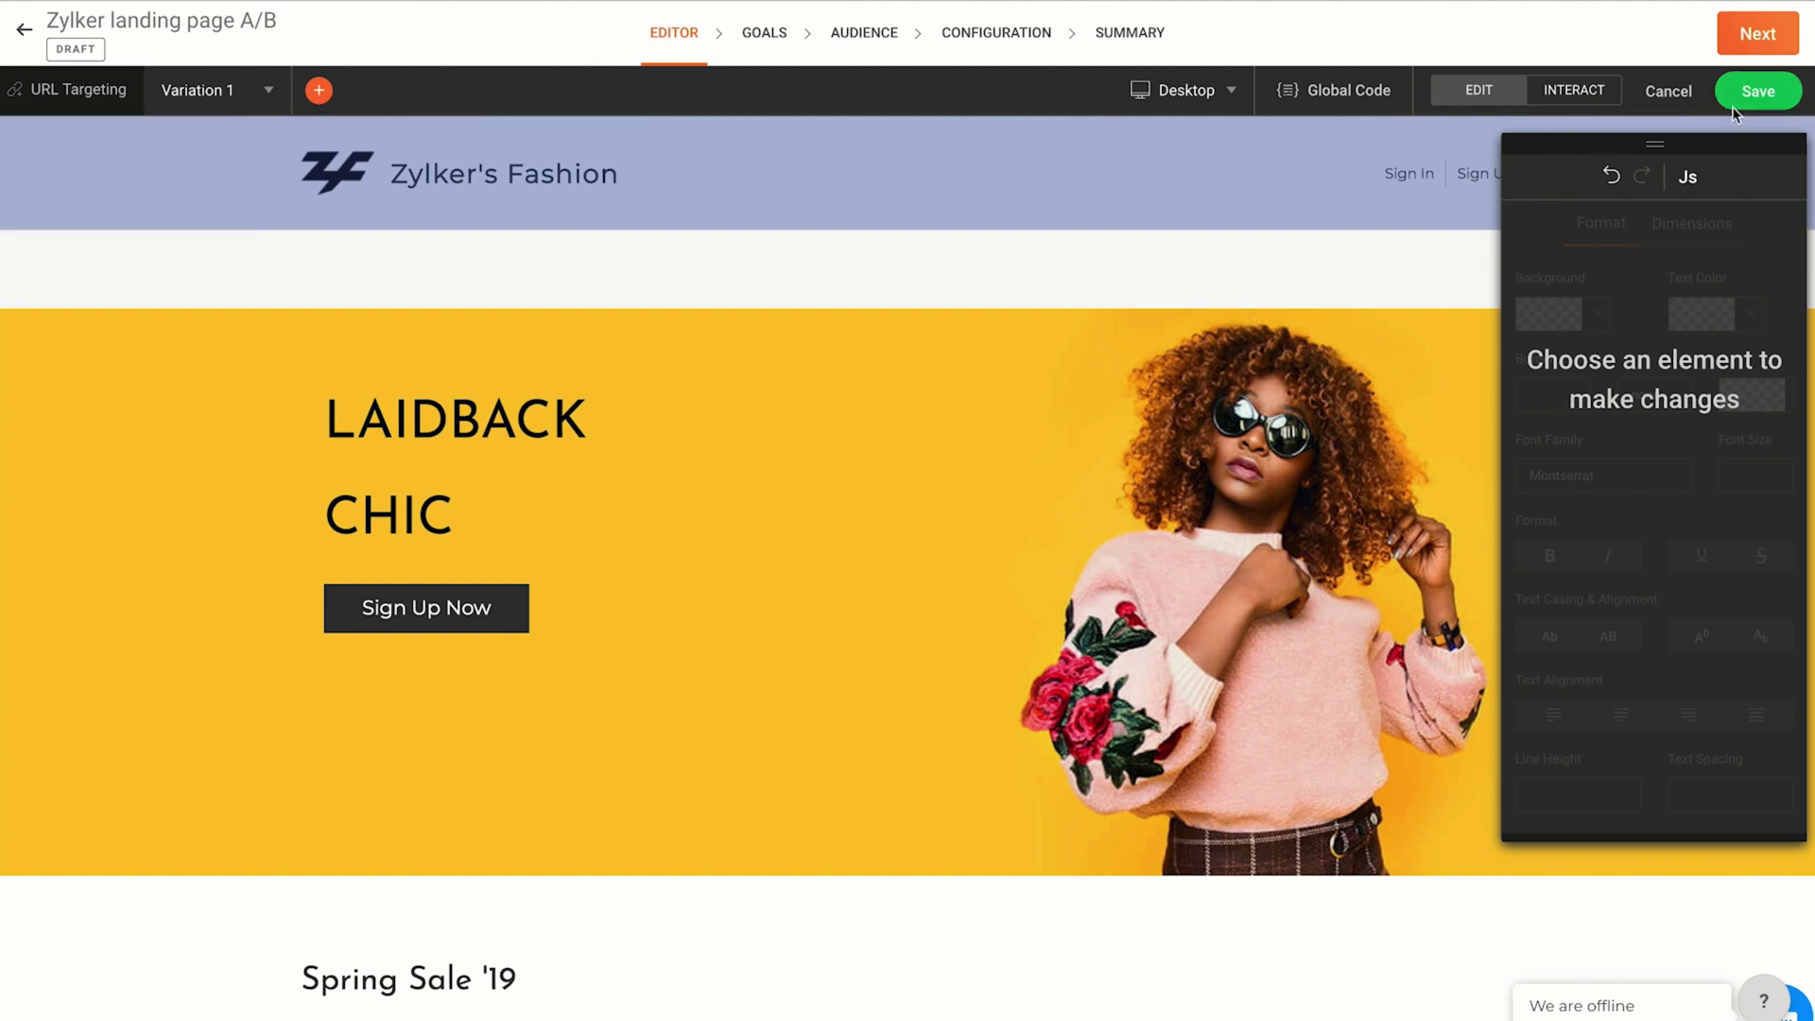
left_click(1764, 102)
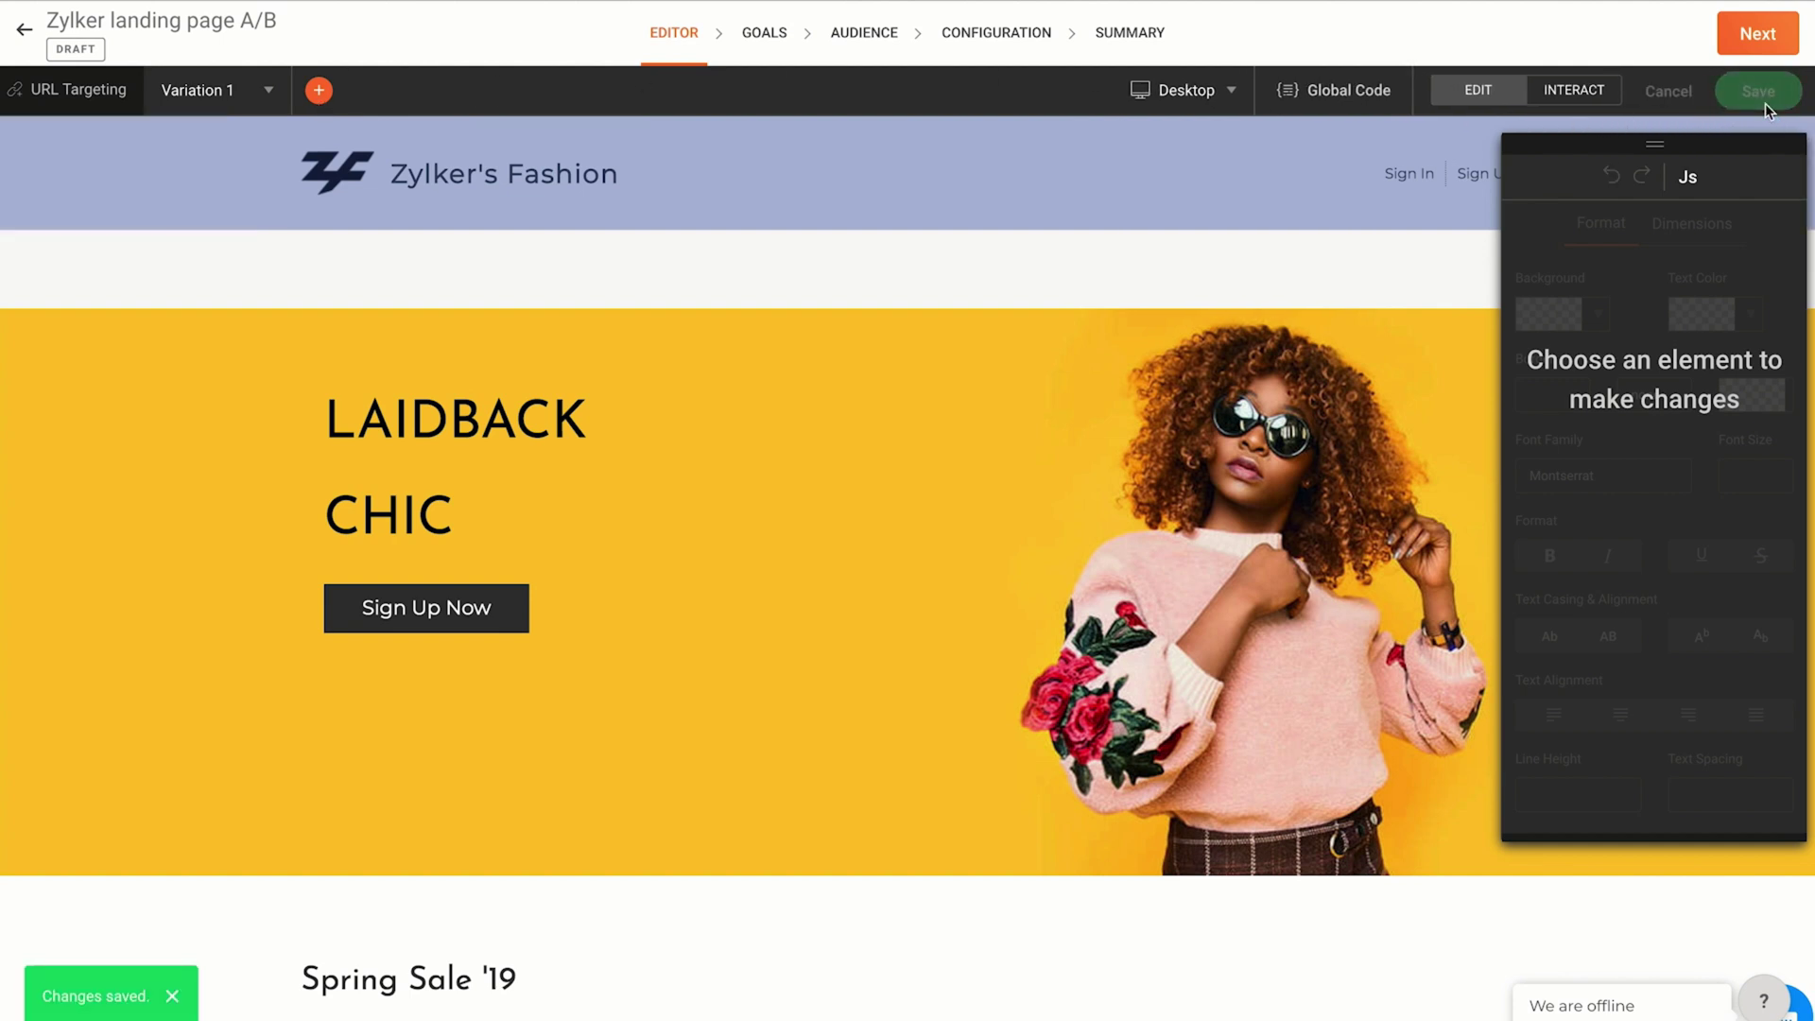
Add a custom-event primary goal 'Sign up' that tracks a newly created 'signup' event
left_click(1764, 47)
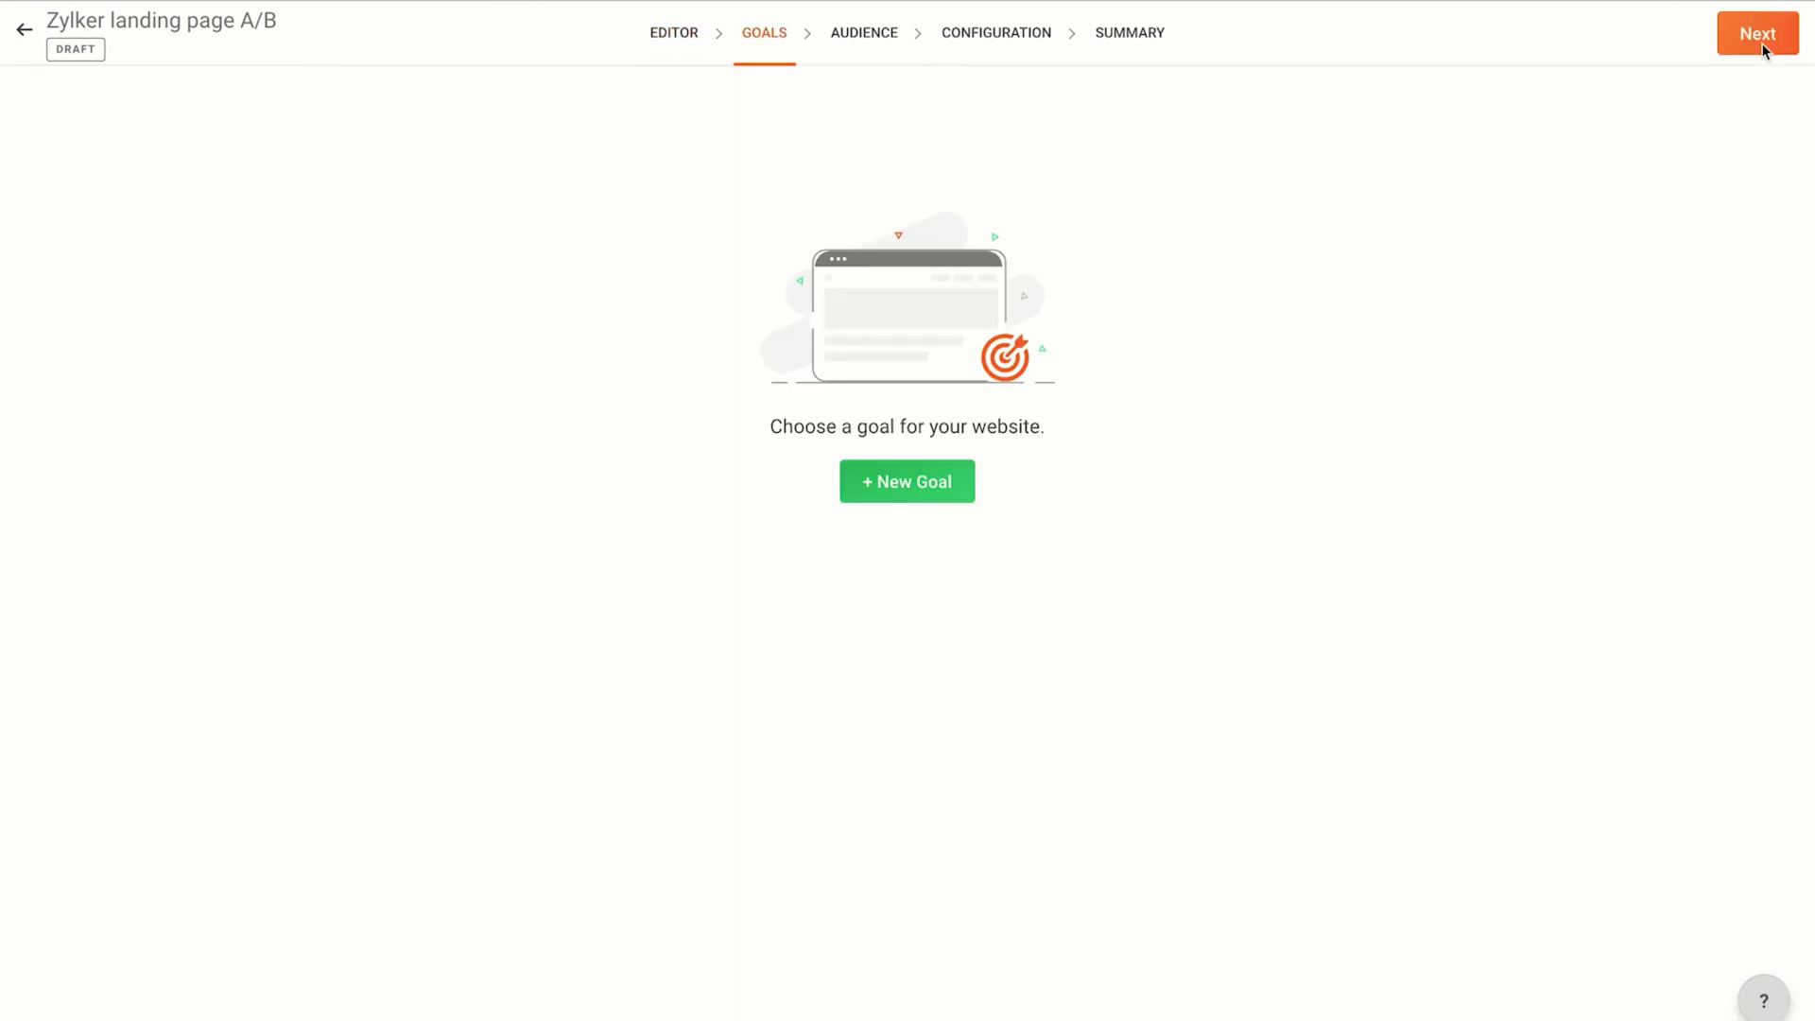
left_click(919, 495)
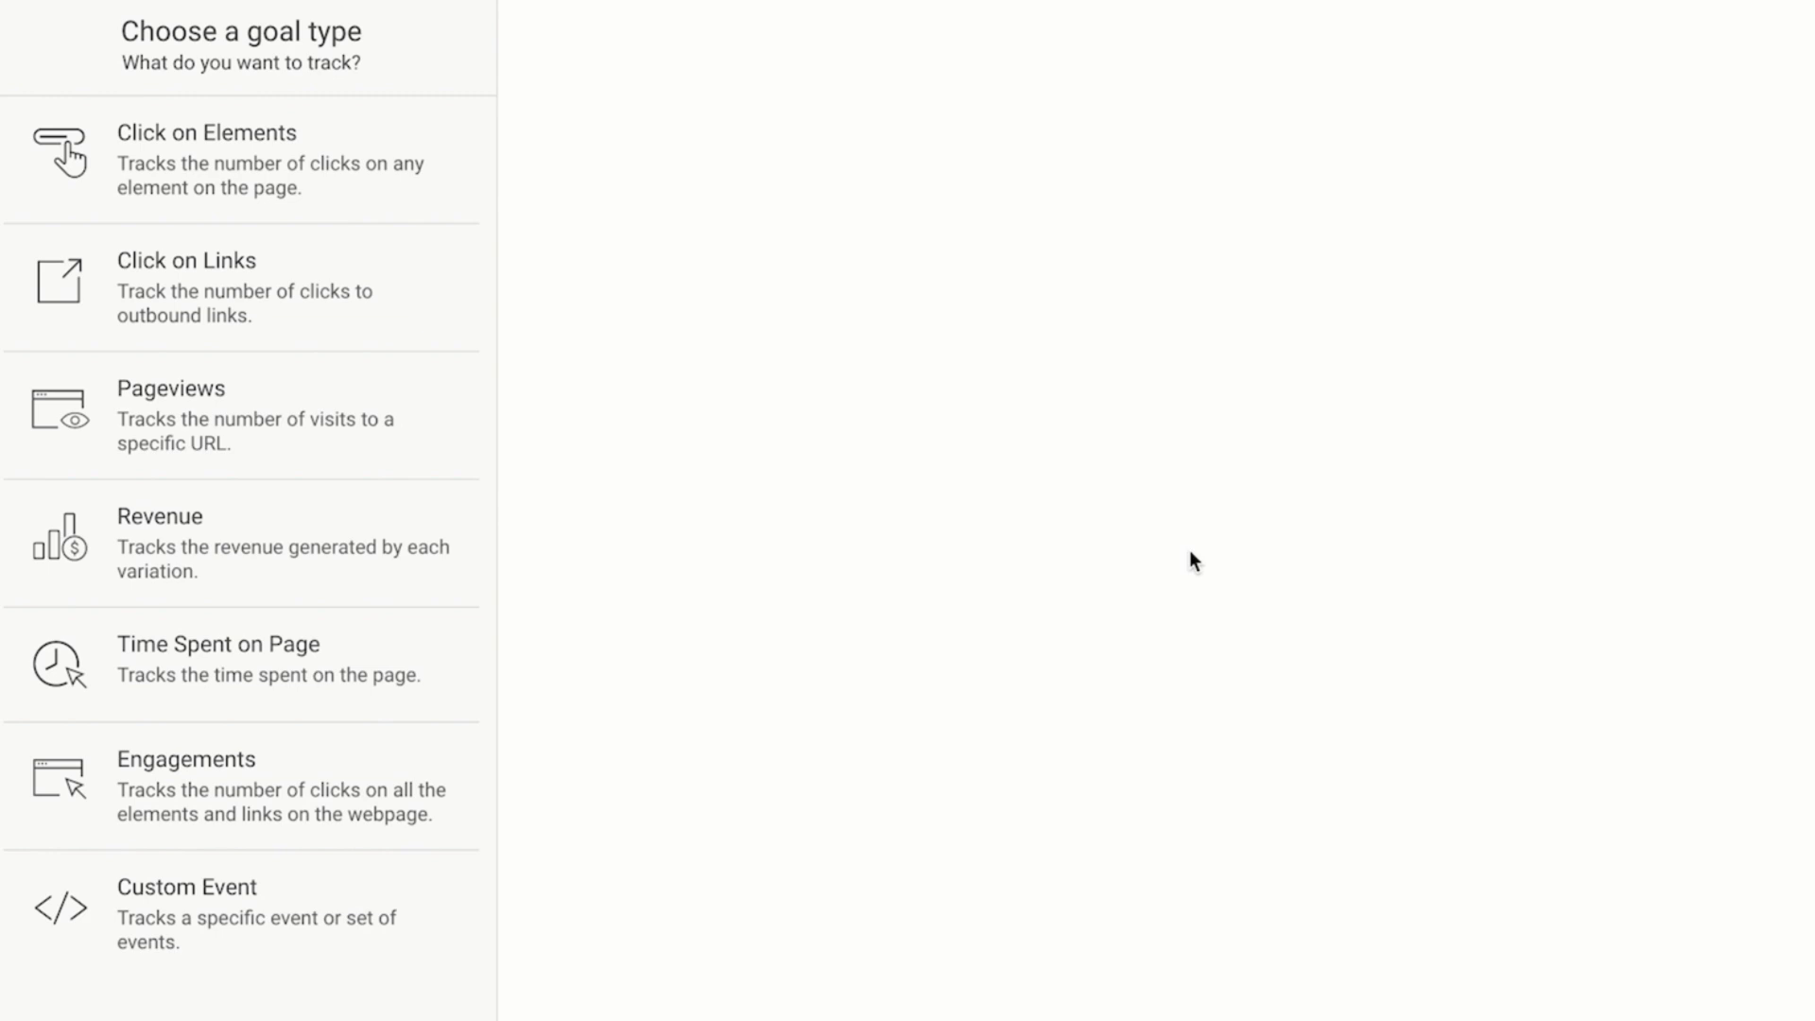
left_click(206, 900)
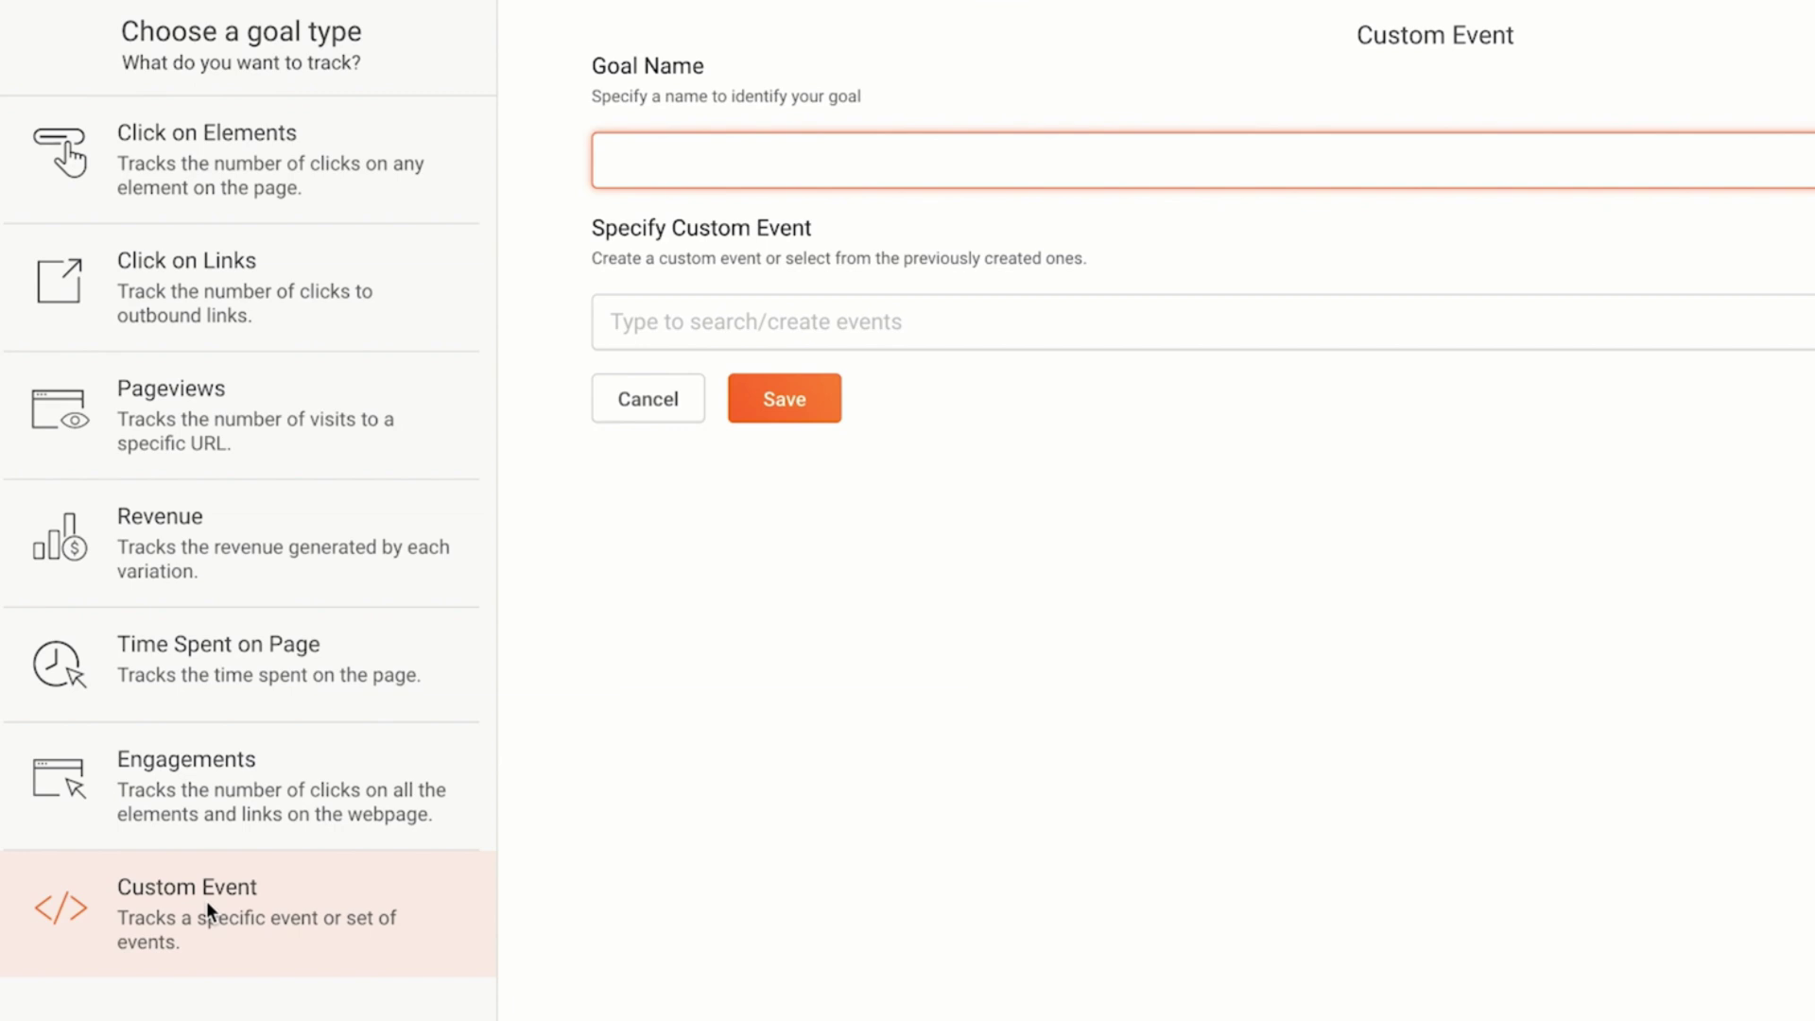
type("Sign up")
left_click(756, 322)
type("signup")
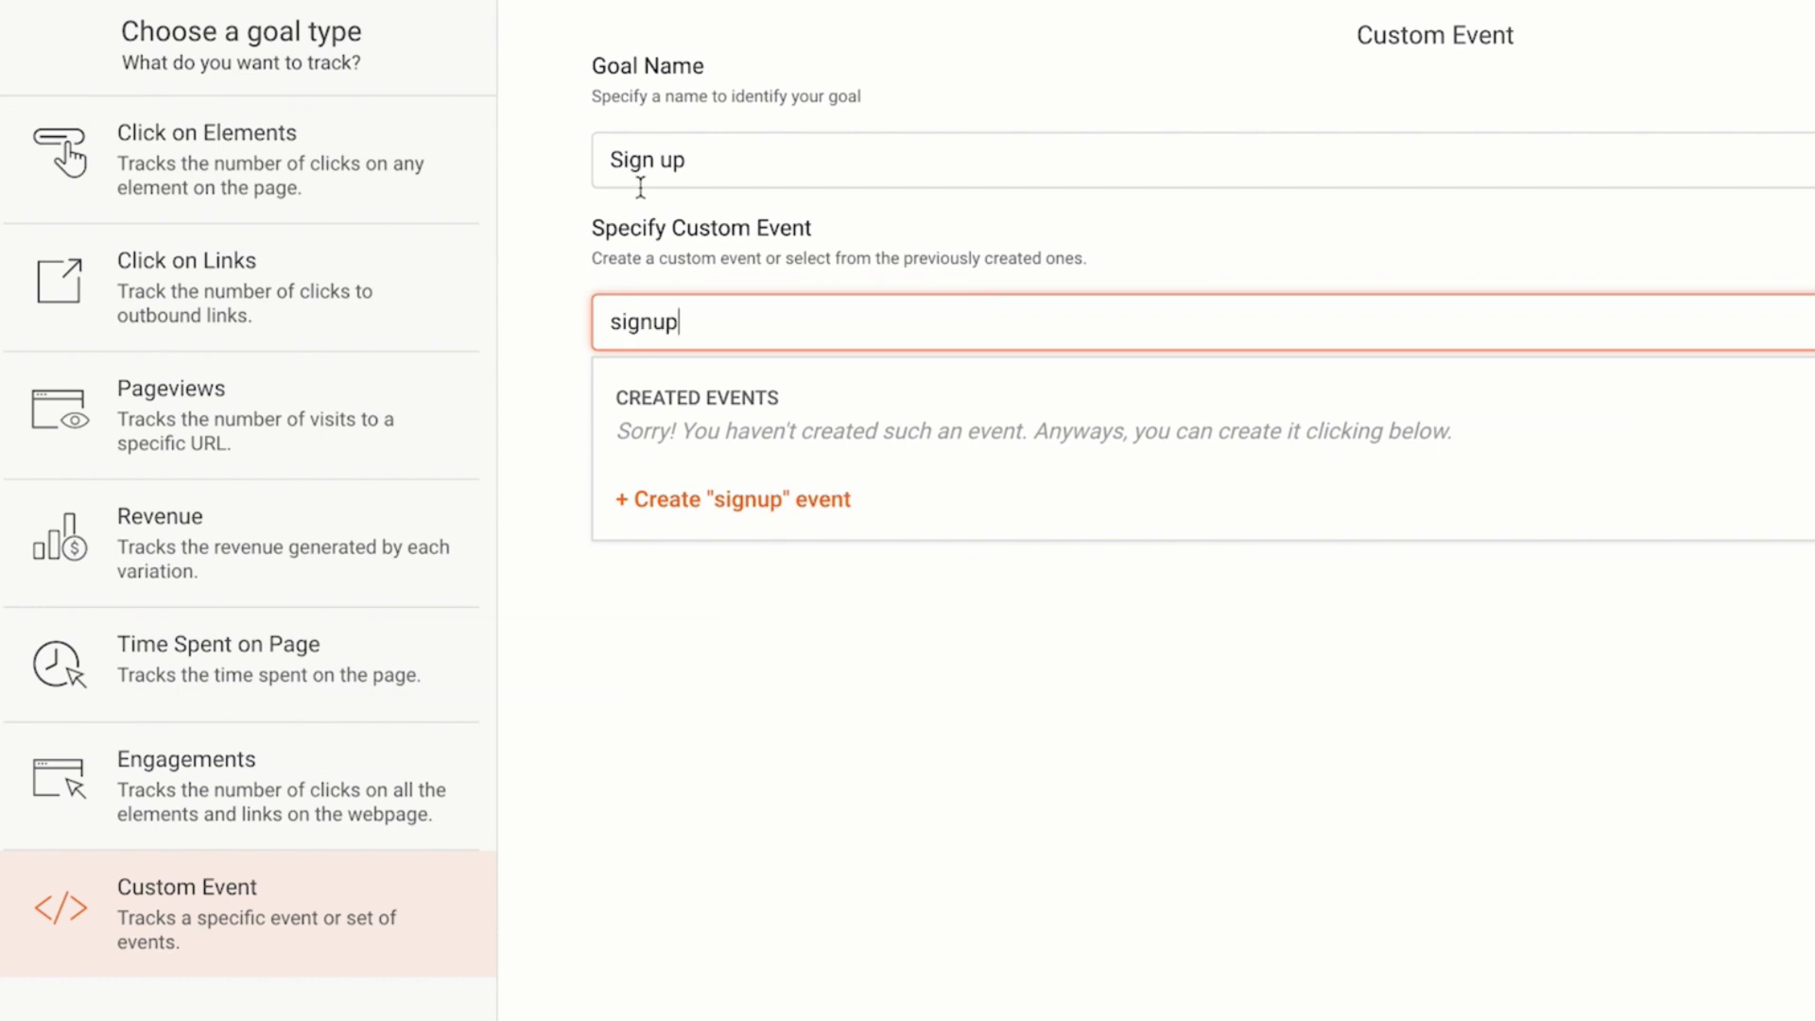
left_click(751, 514)
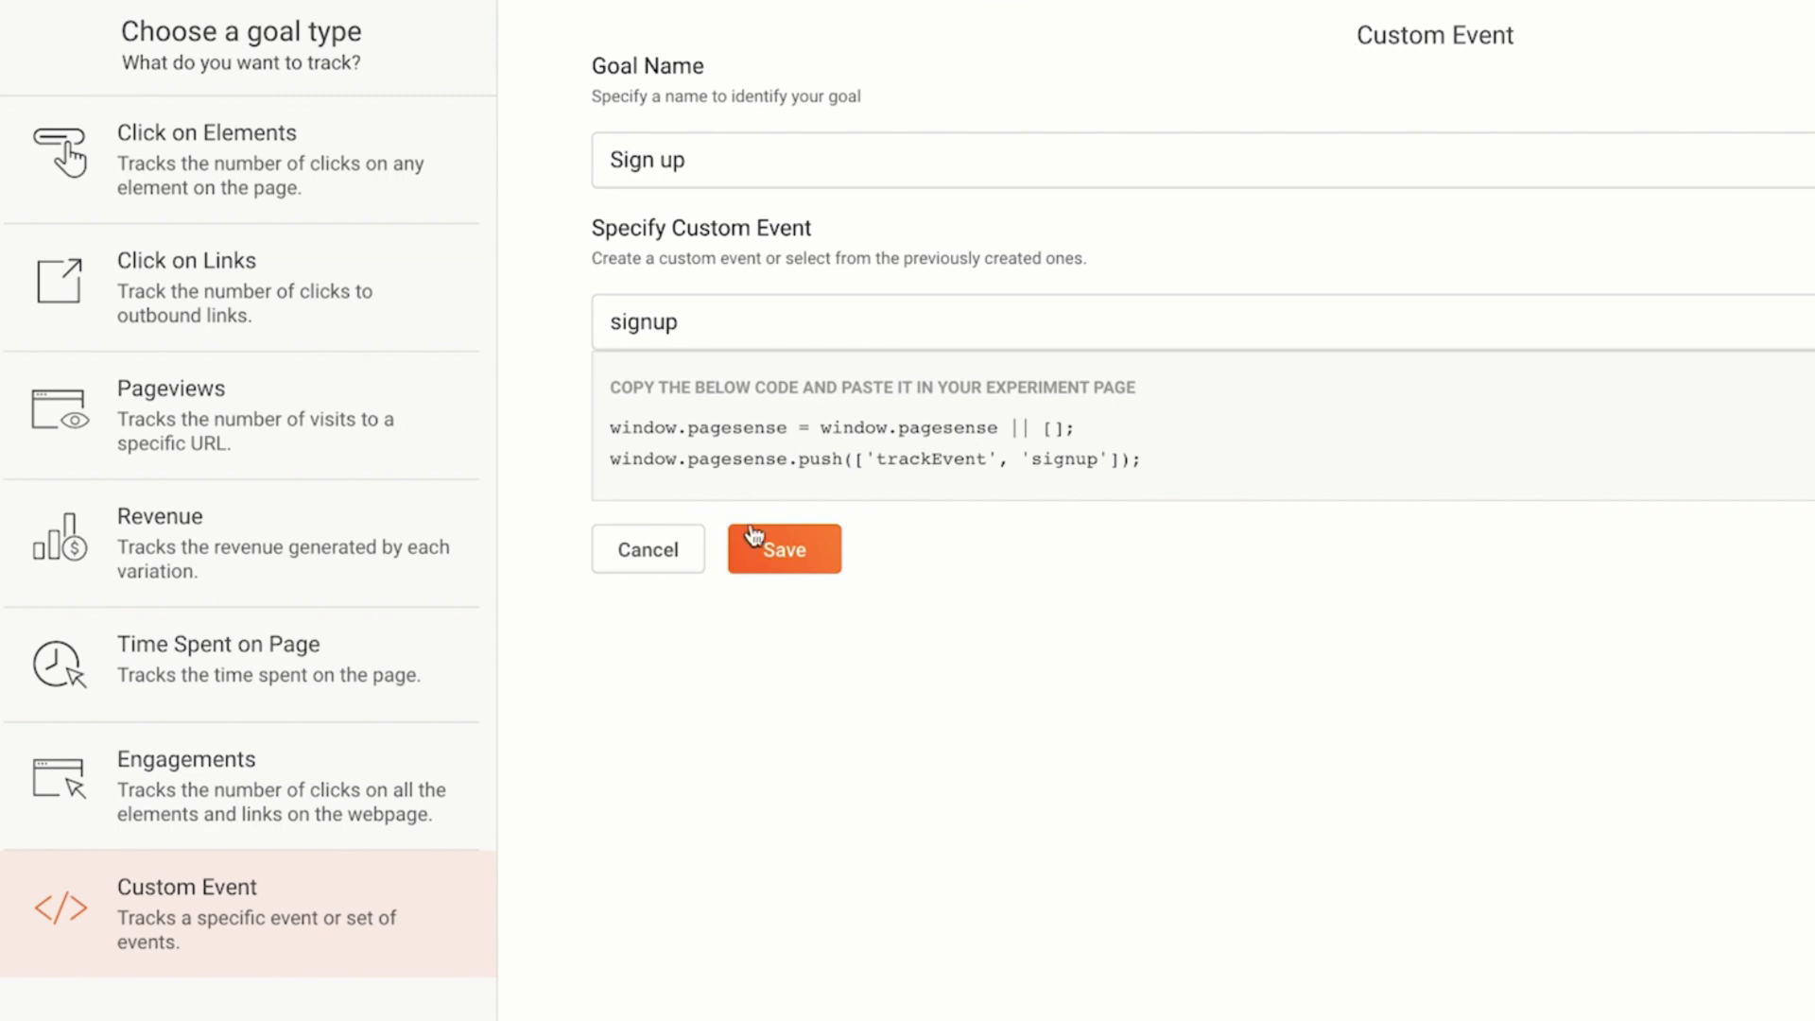
left_click(787, 567)
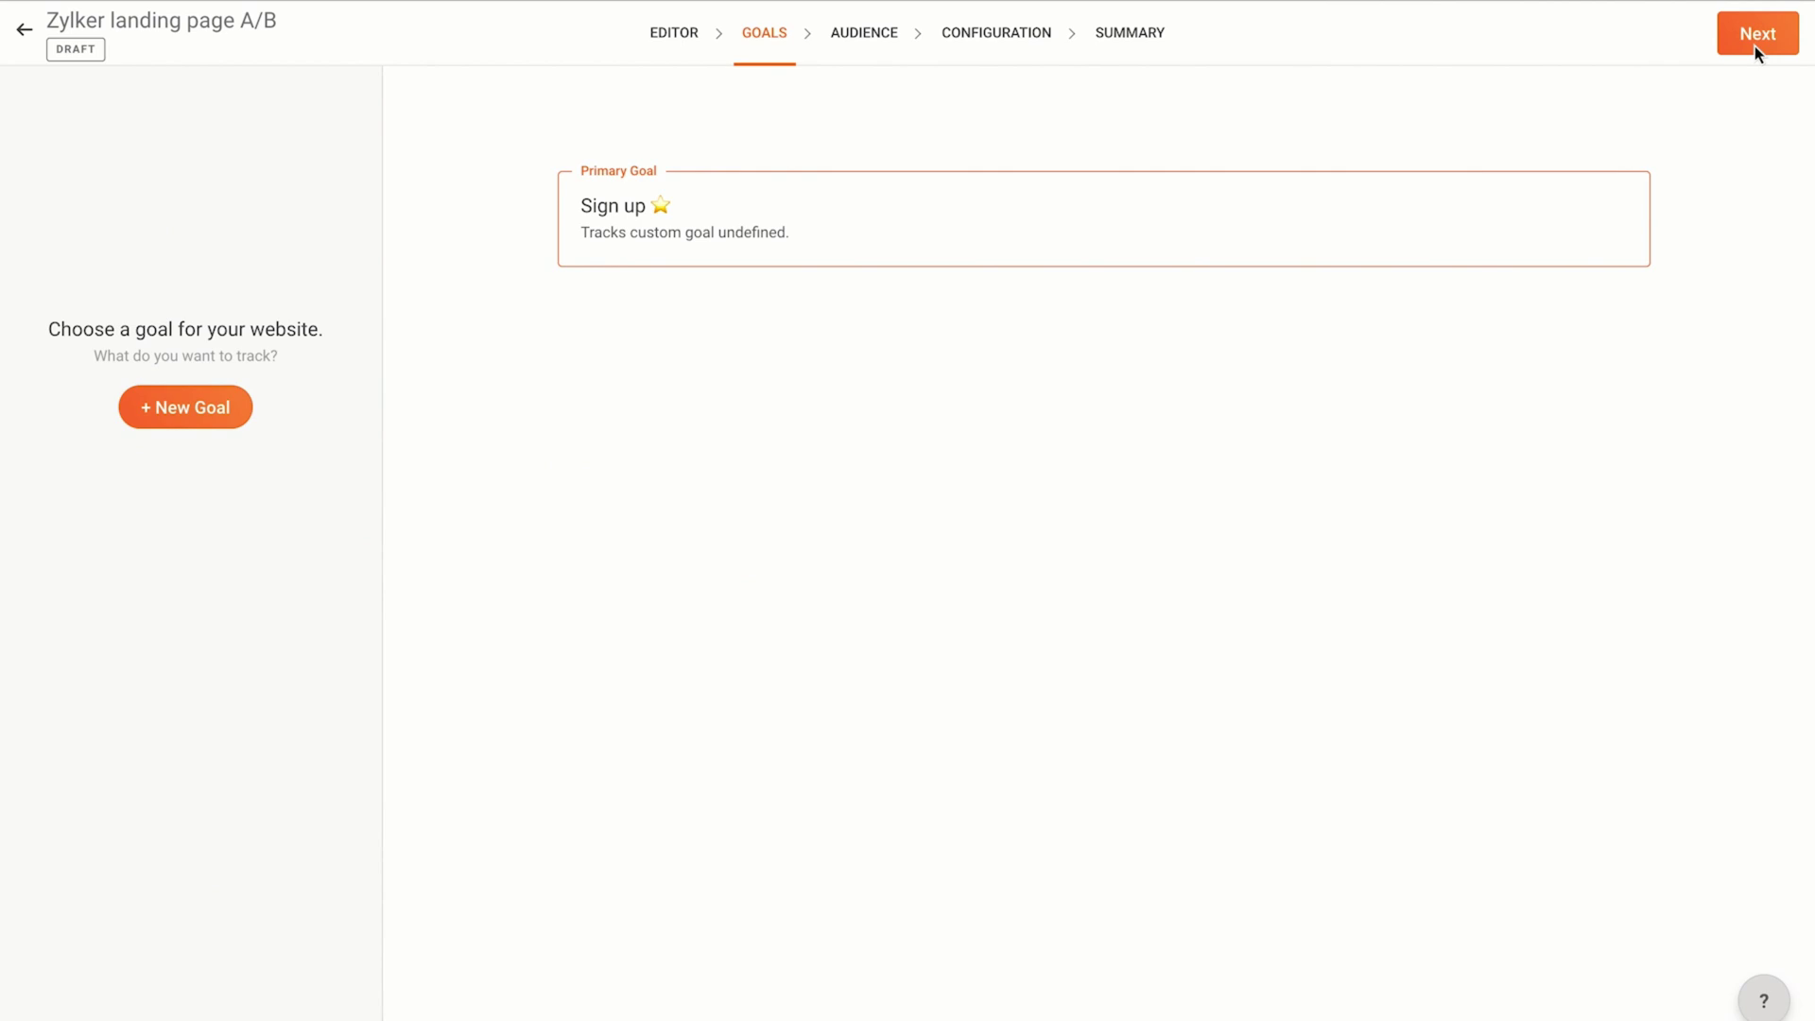
On the Audience step, choose the Paid Campaigns preset segment
left_click(1756, 38)
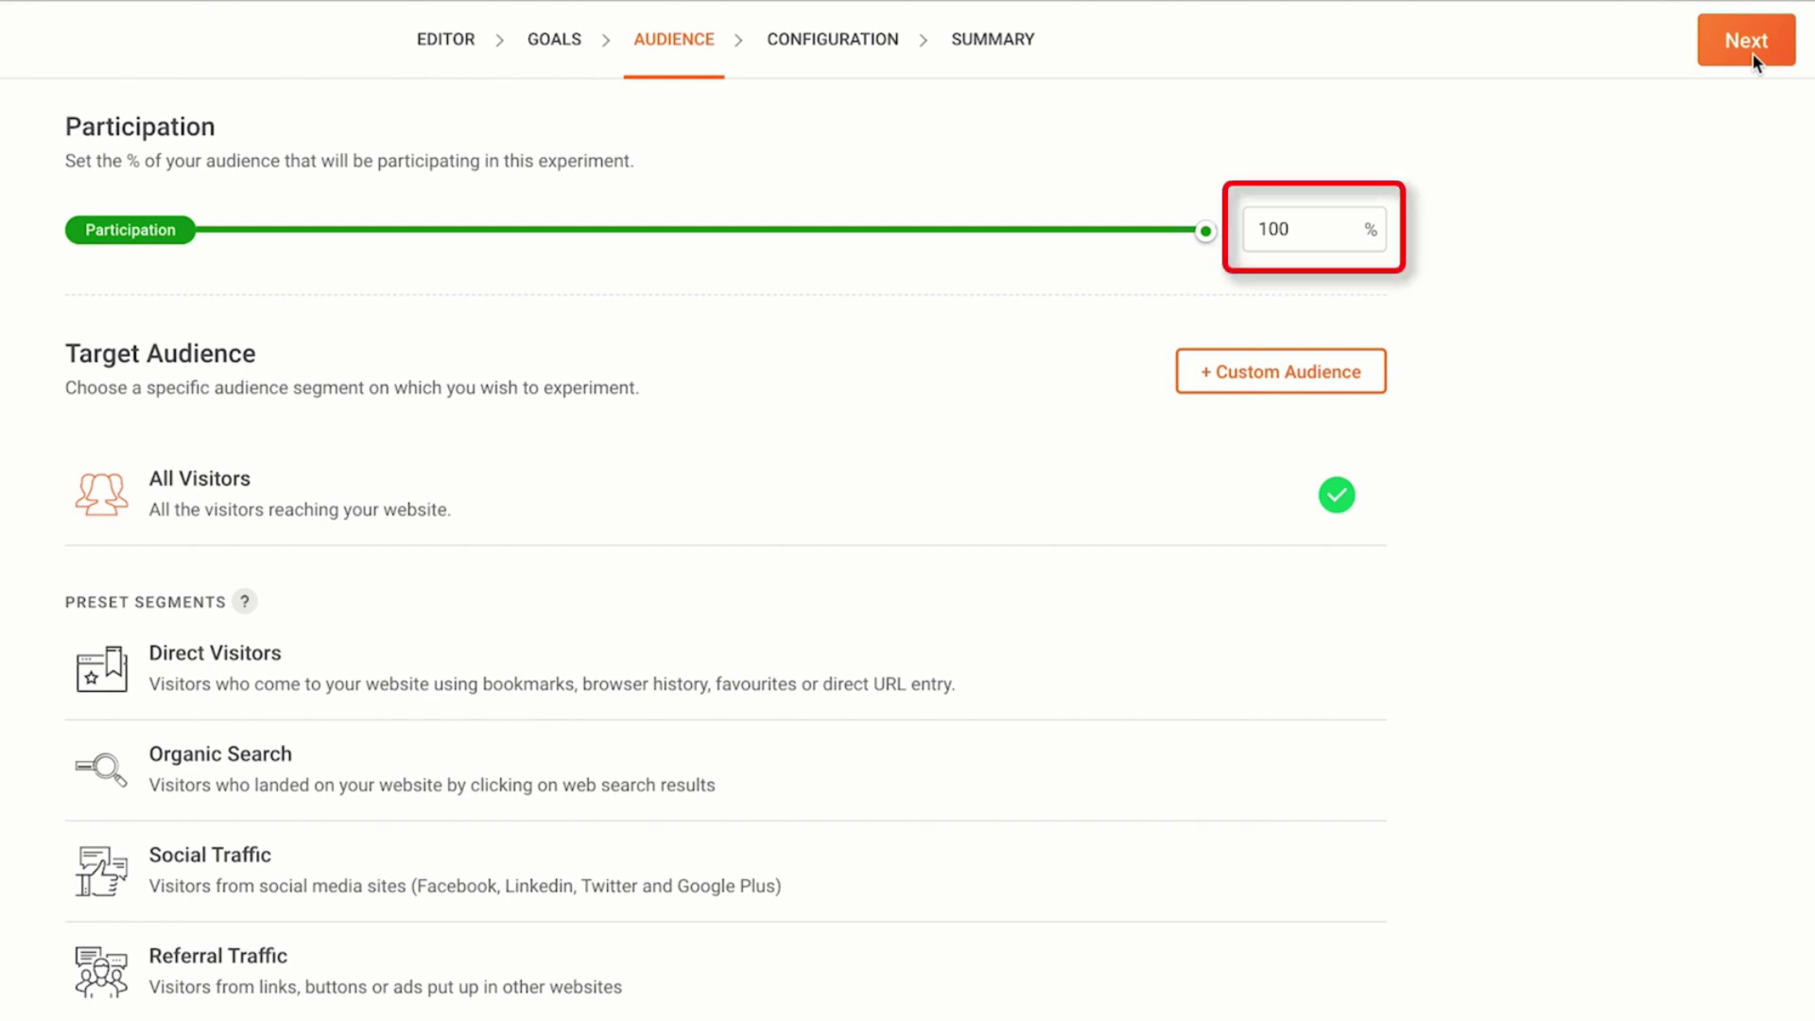
scroll(1707, 242, "down", 5)
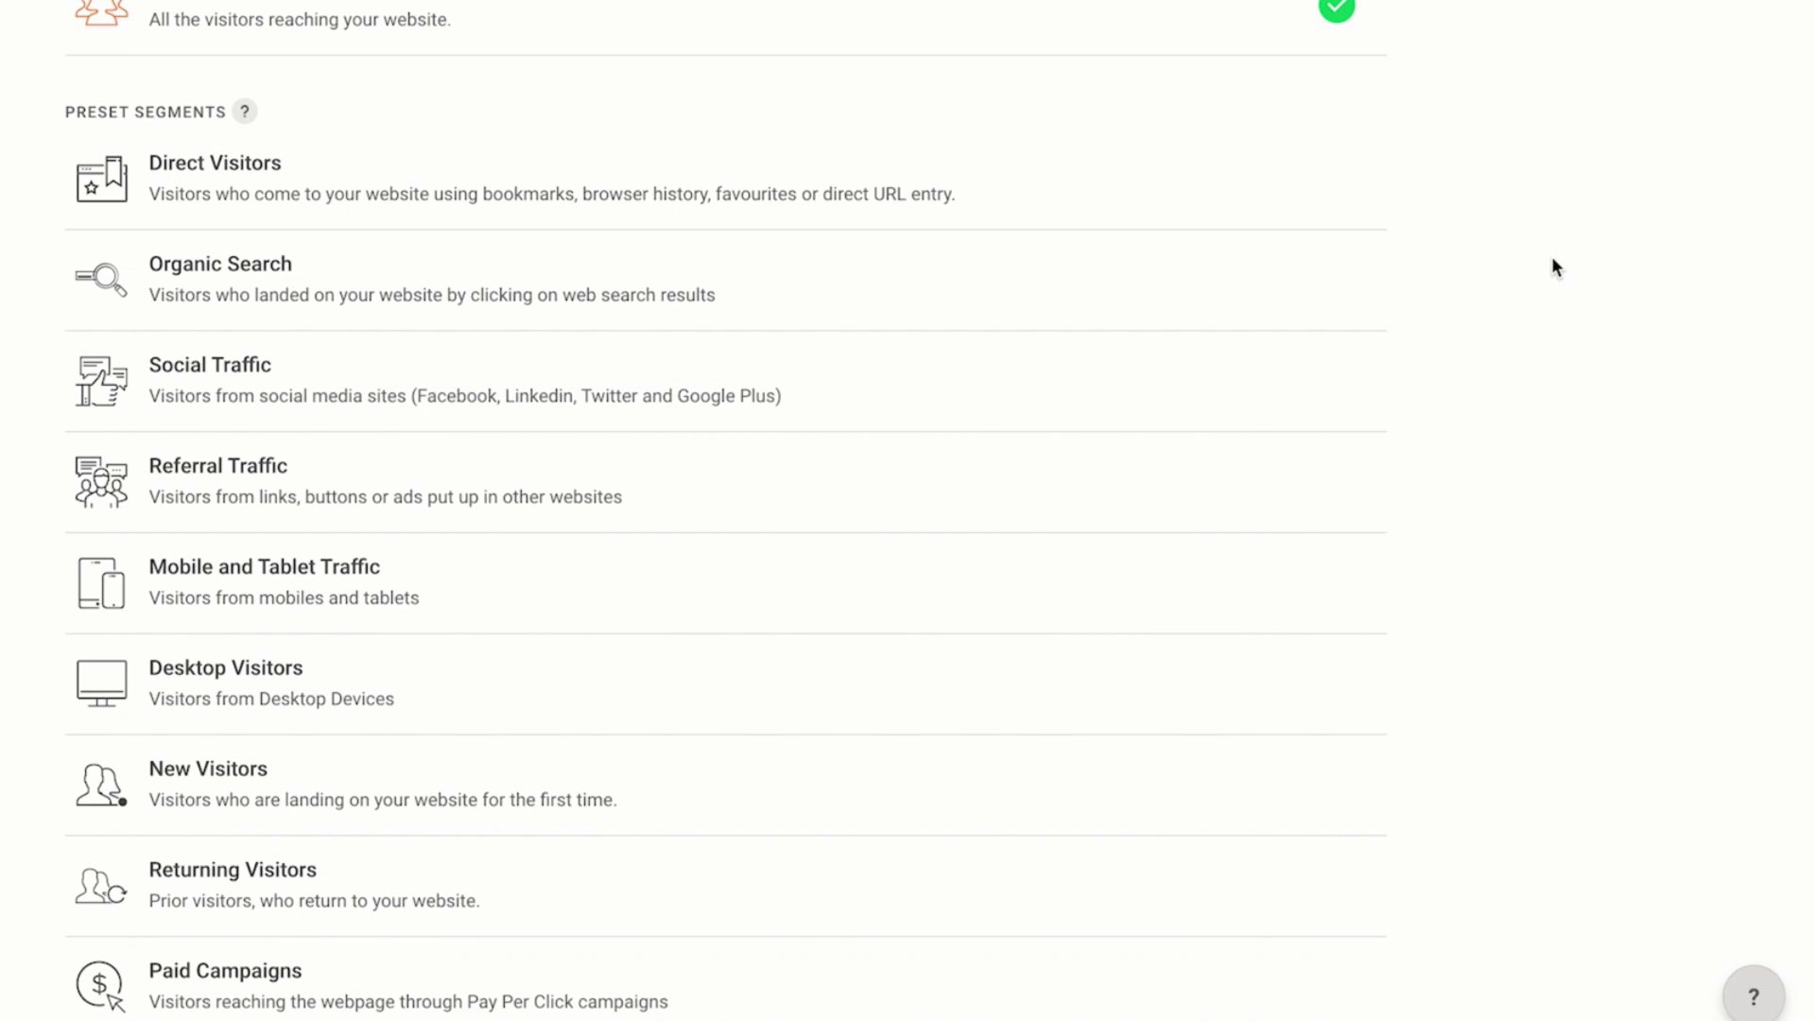
left_click(258, 984)
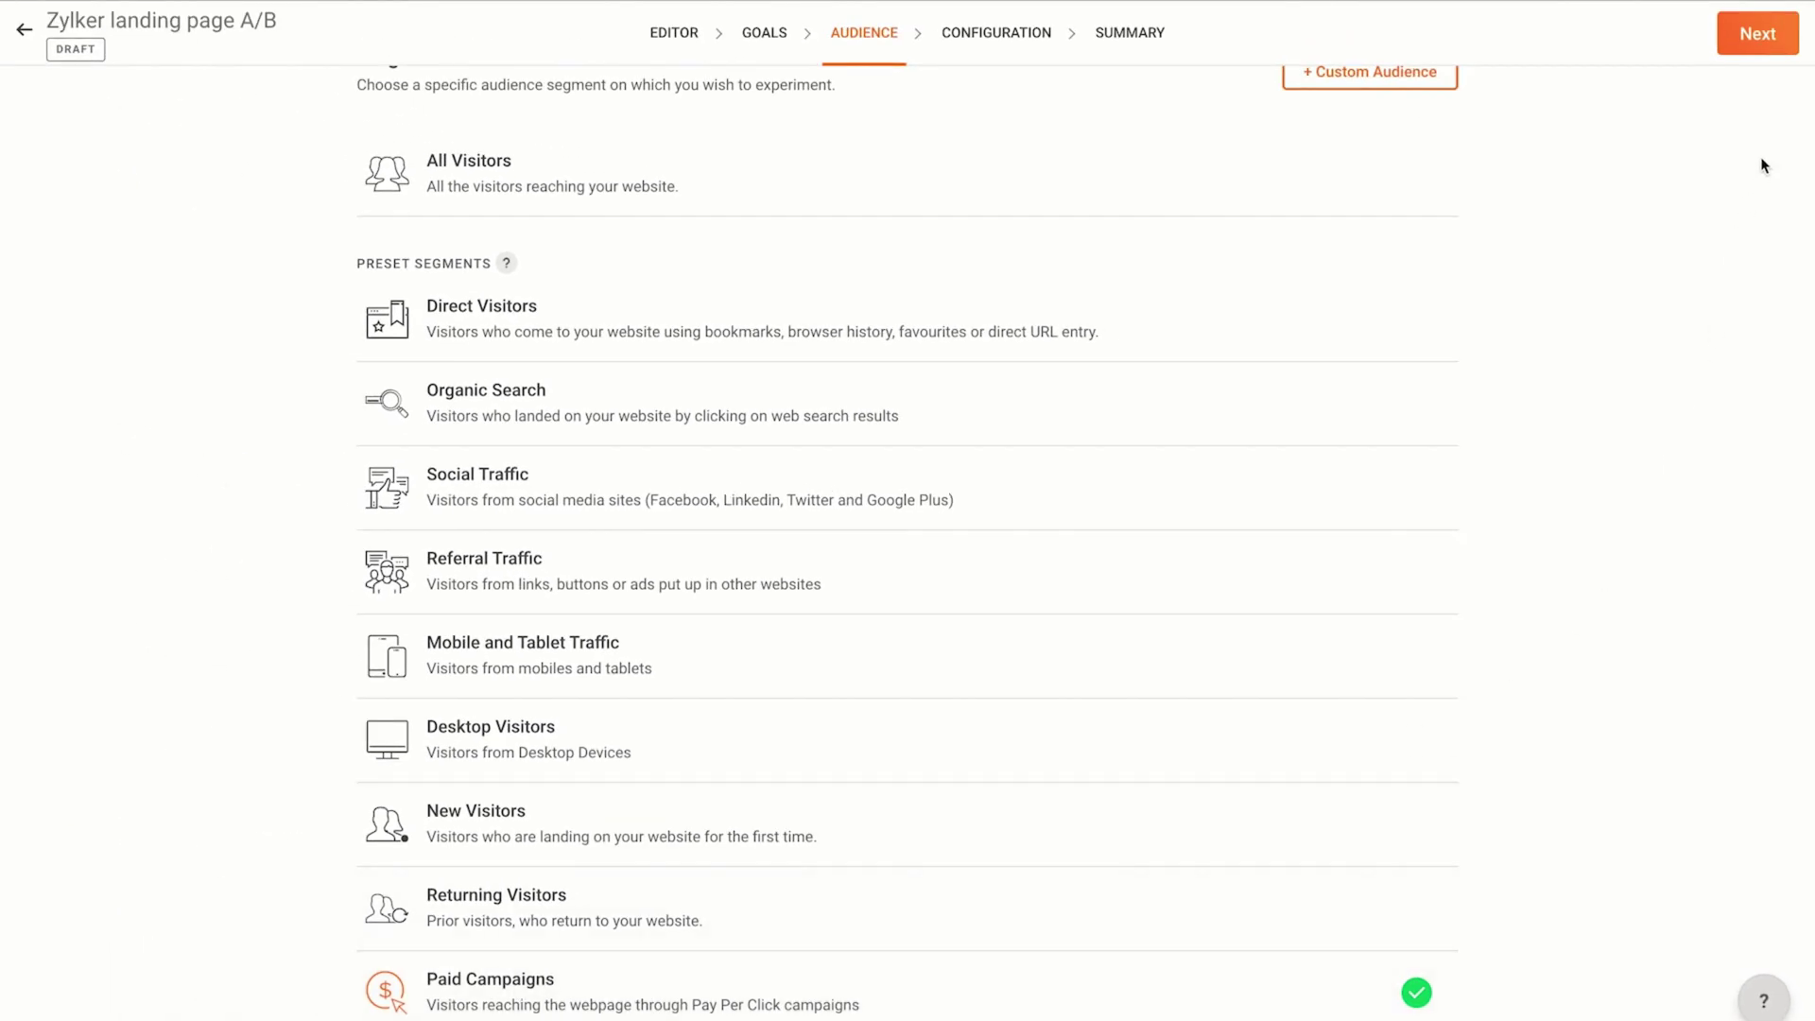
Continue to the experiment's Configuration step
left_click(1761, 42)
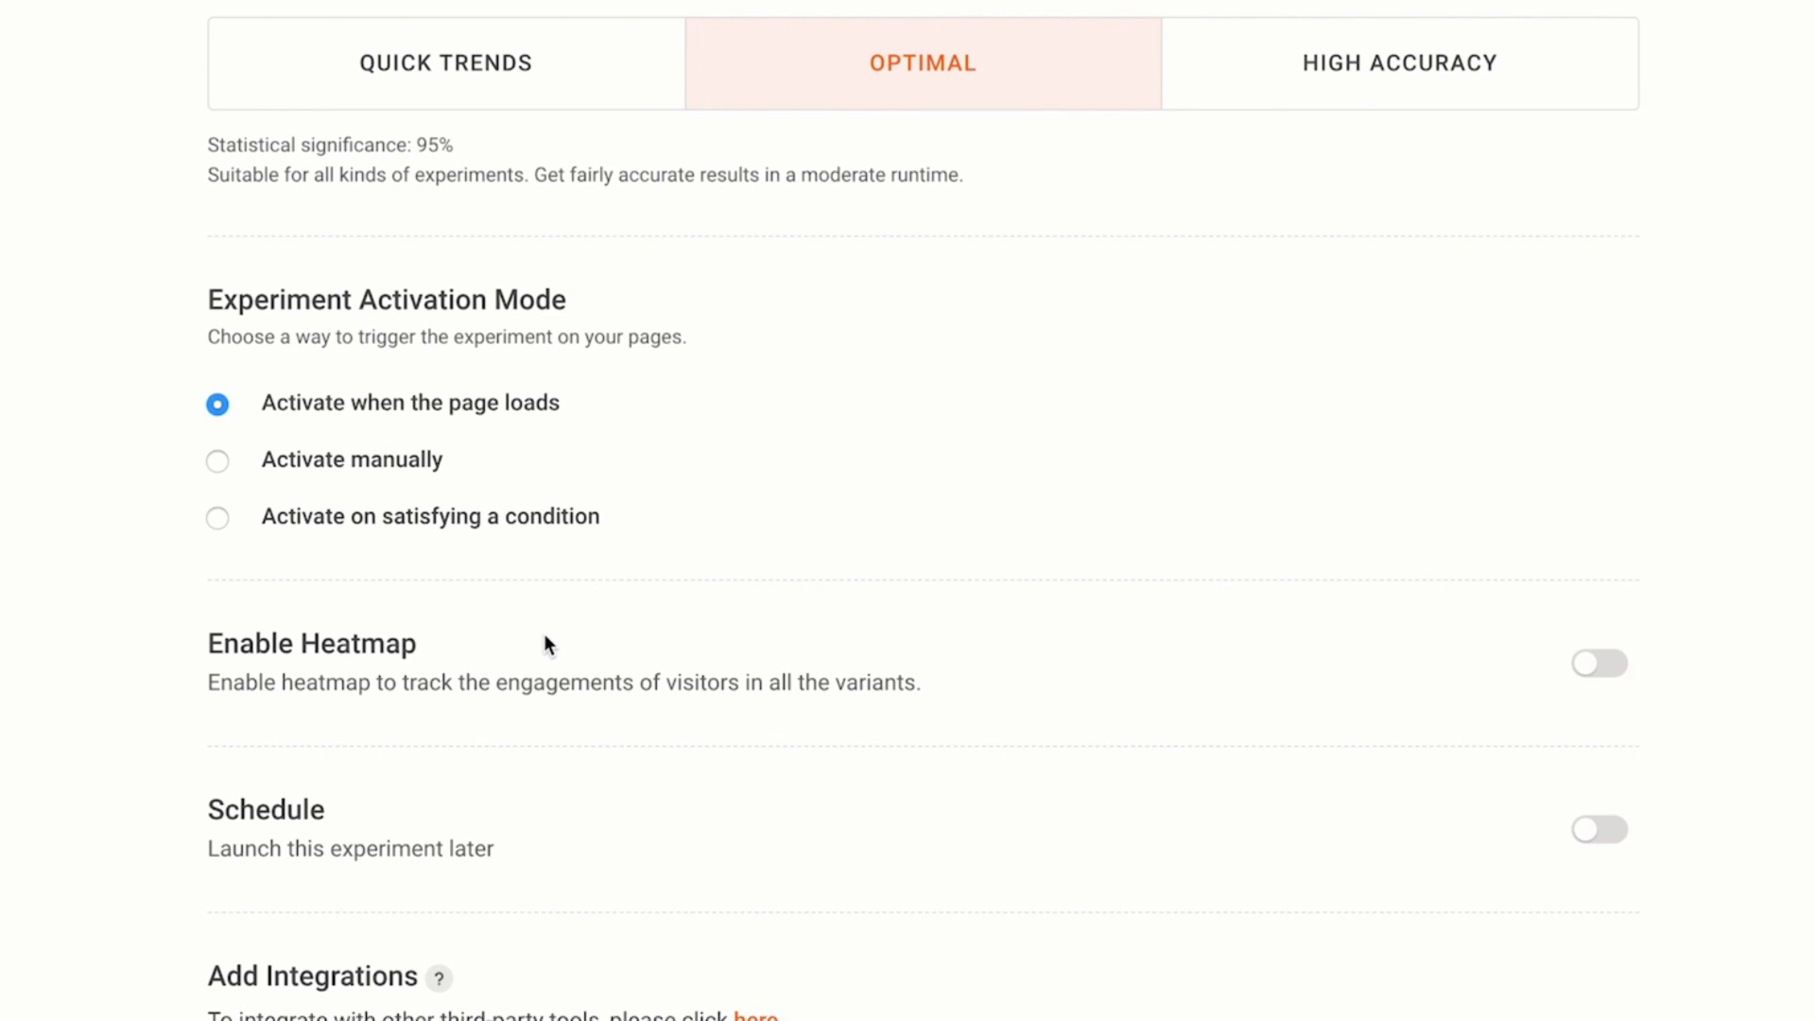
Turn on heatmap tracking for all variants, capped at 2,000 visitors
left_click(1585, 674)
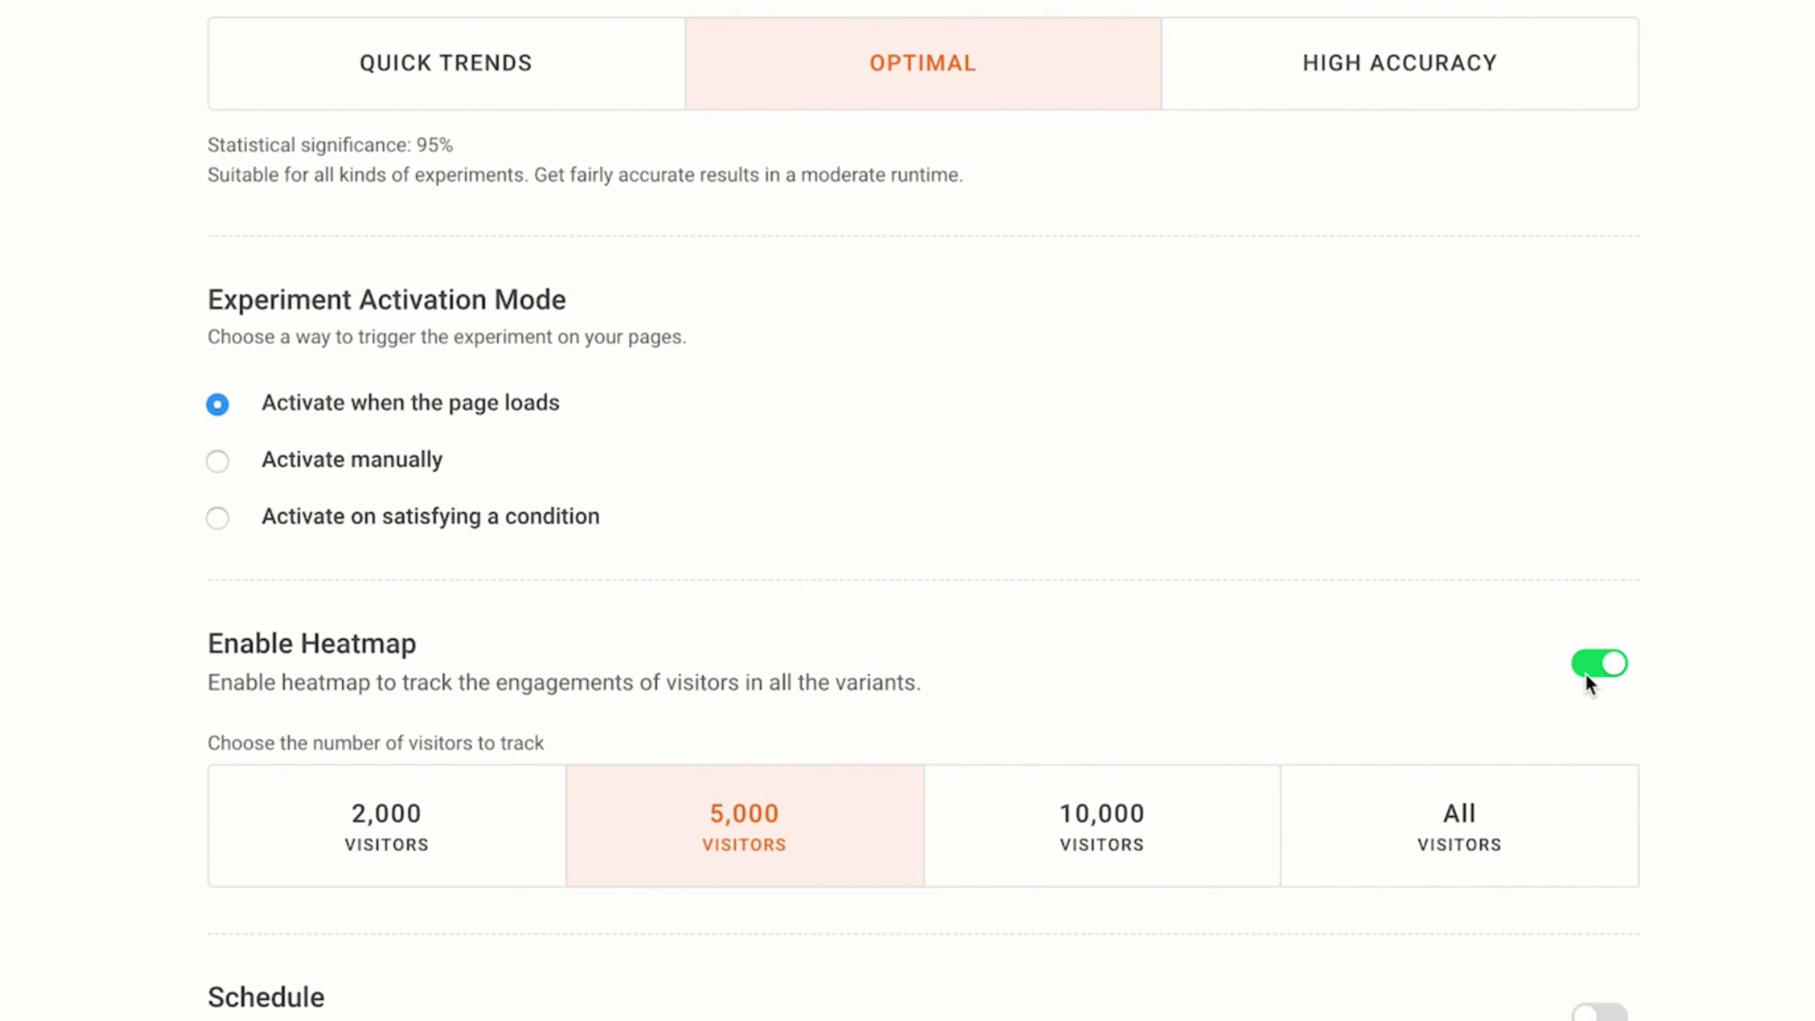
left_click(416, 868)
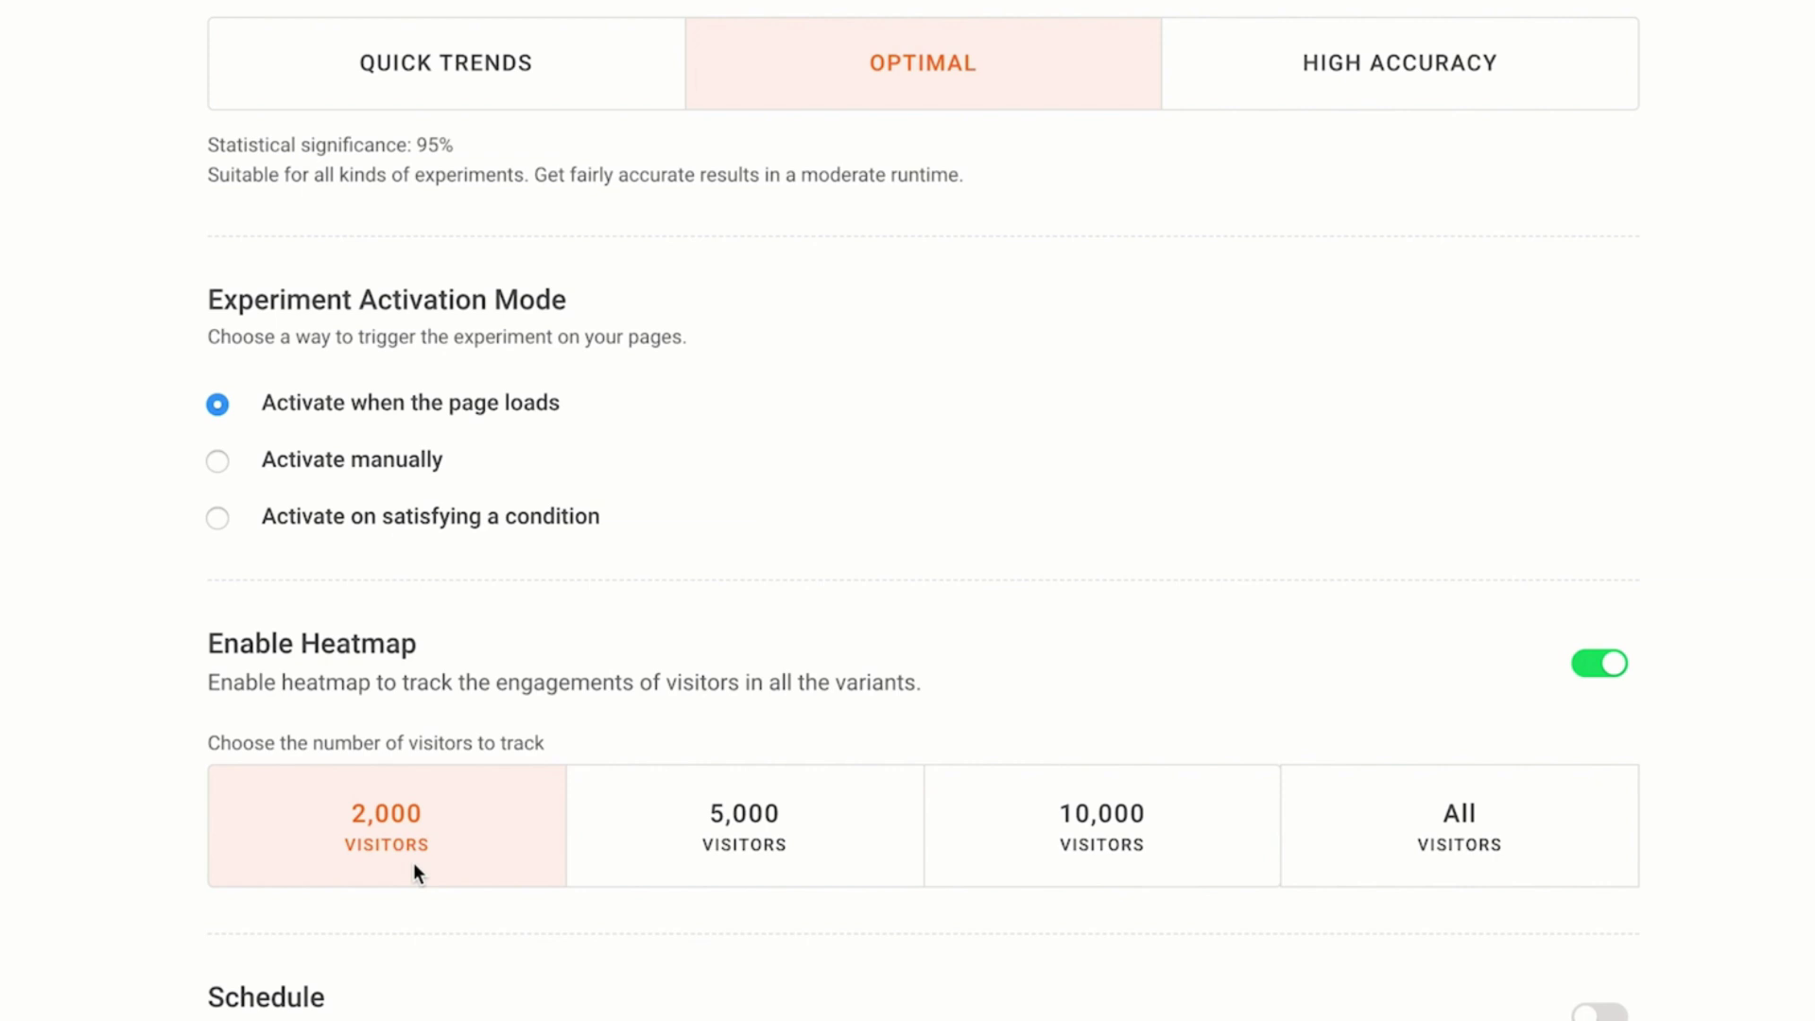
scroll(414, 864, "down", 3)
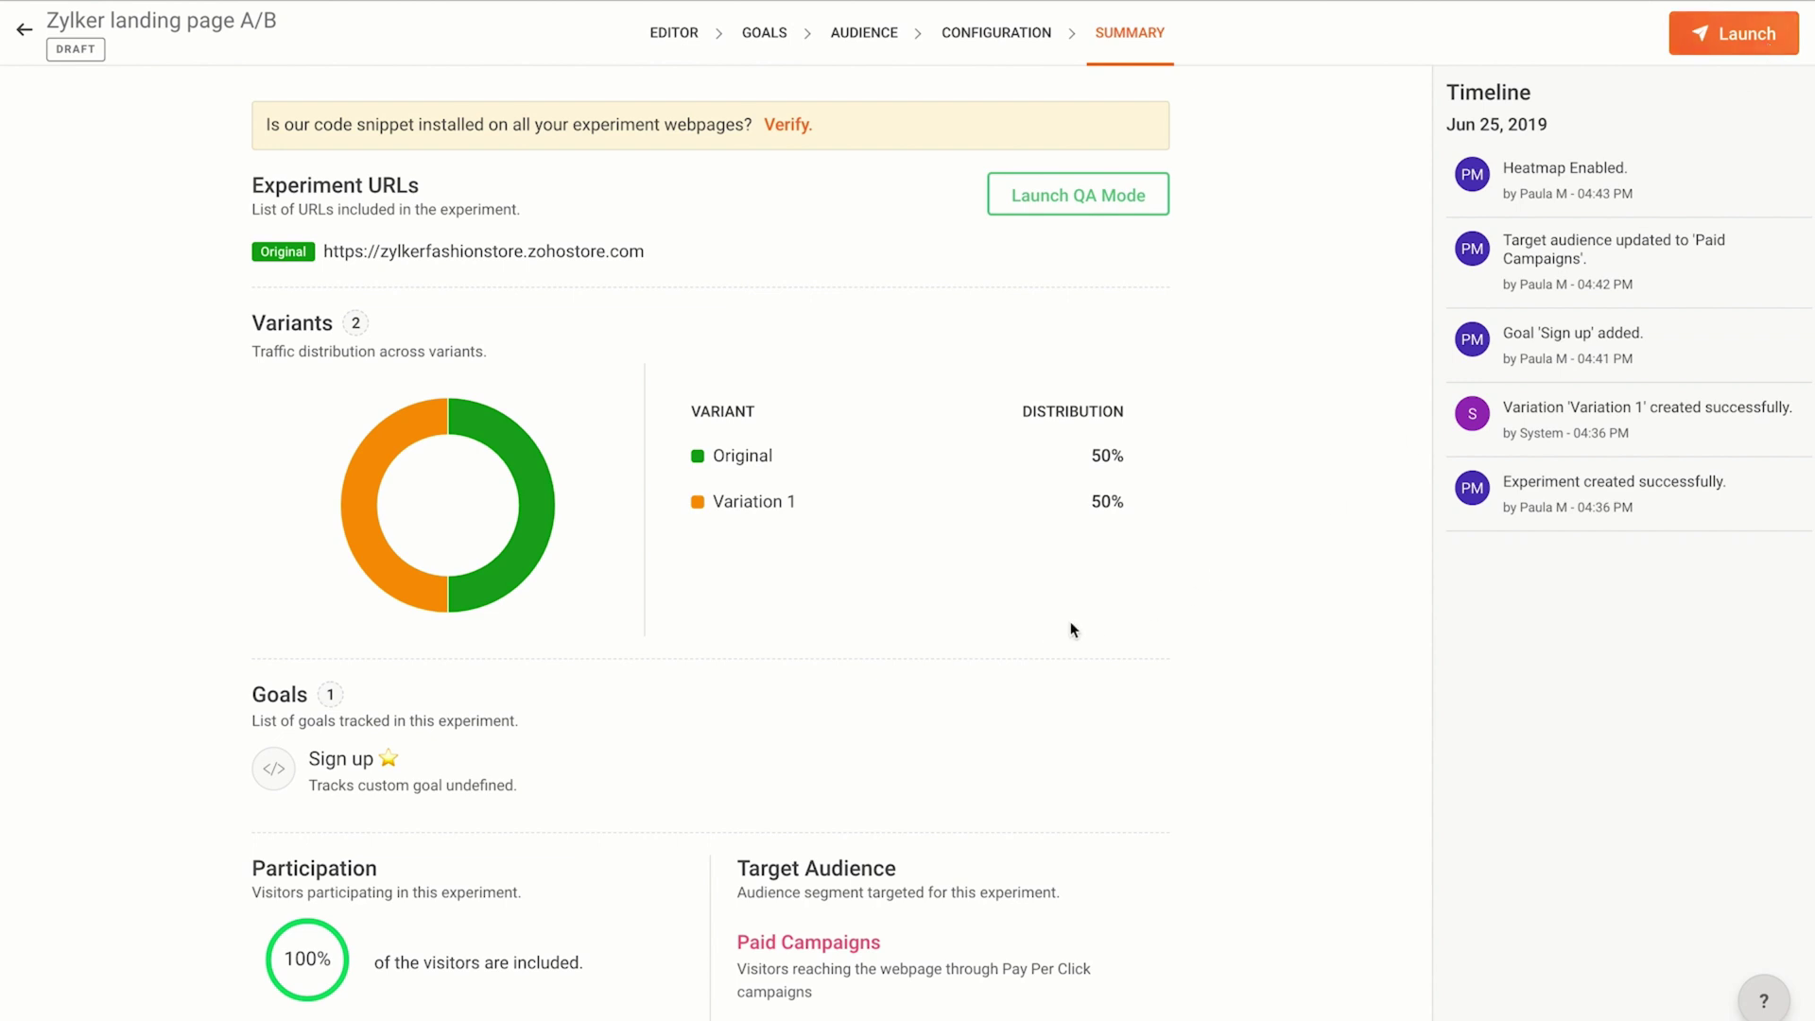
Review the Summary settings and launch the experiment
scroll(1033, 640, "down", 5)
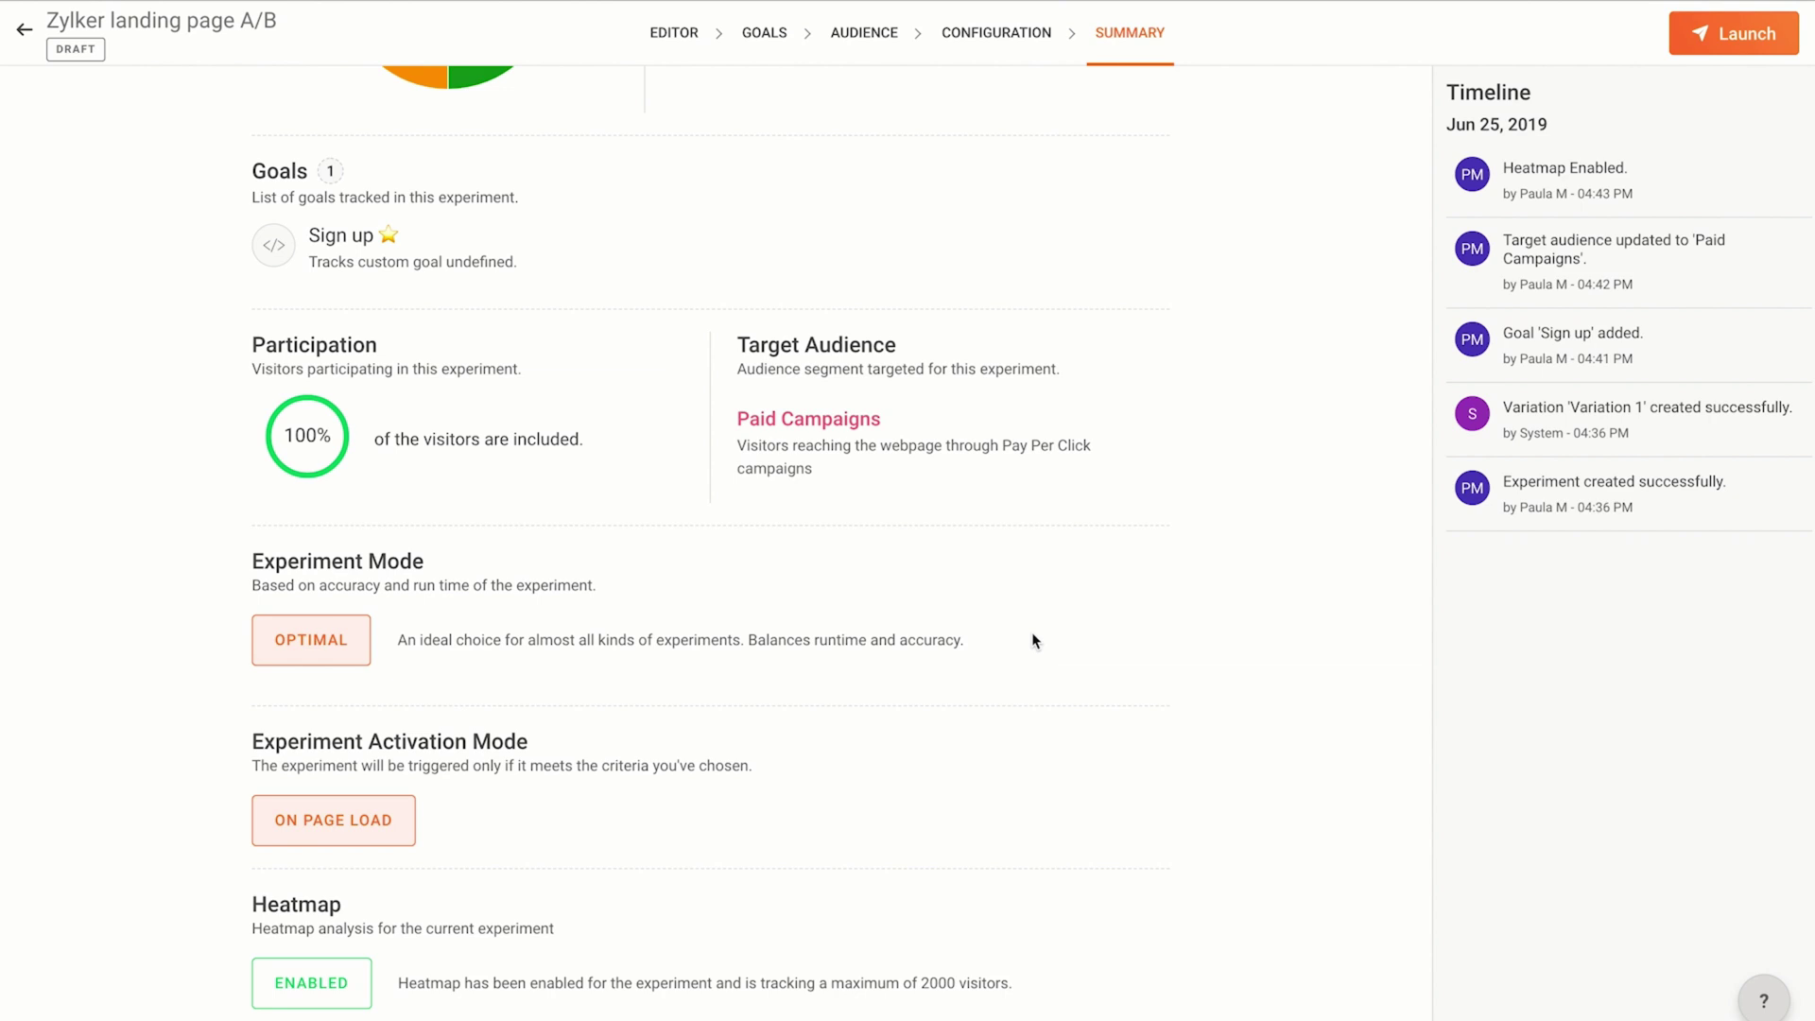
left_click(1759, 45)
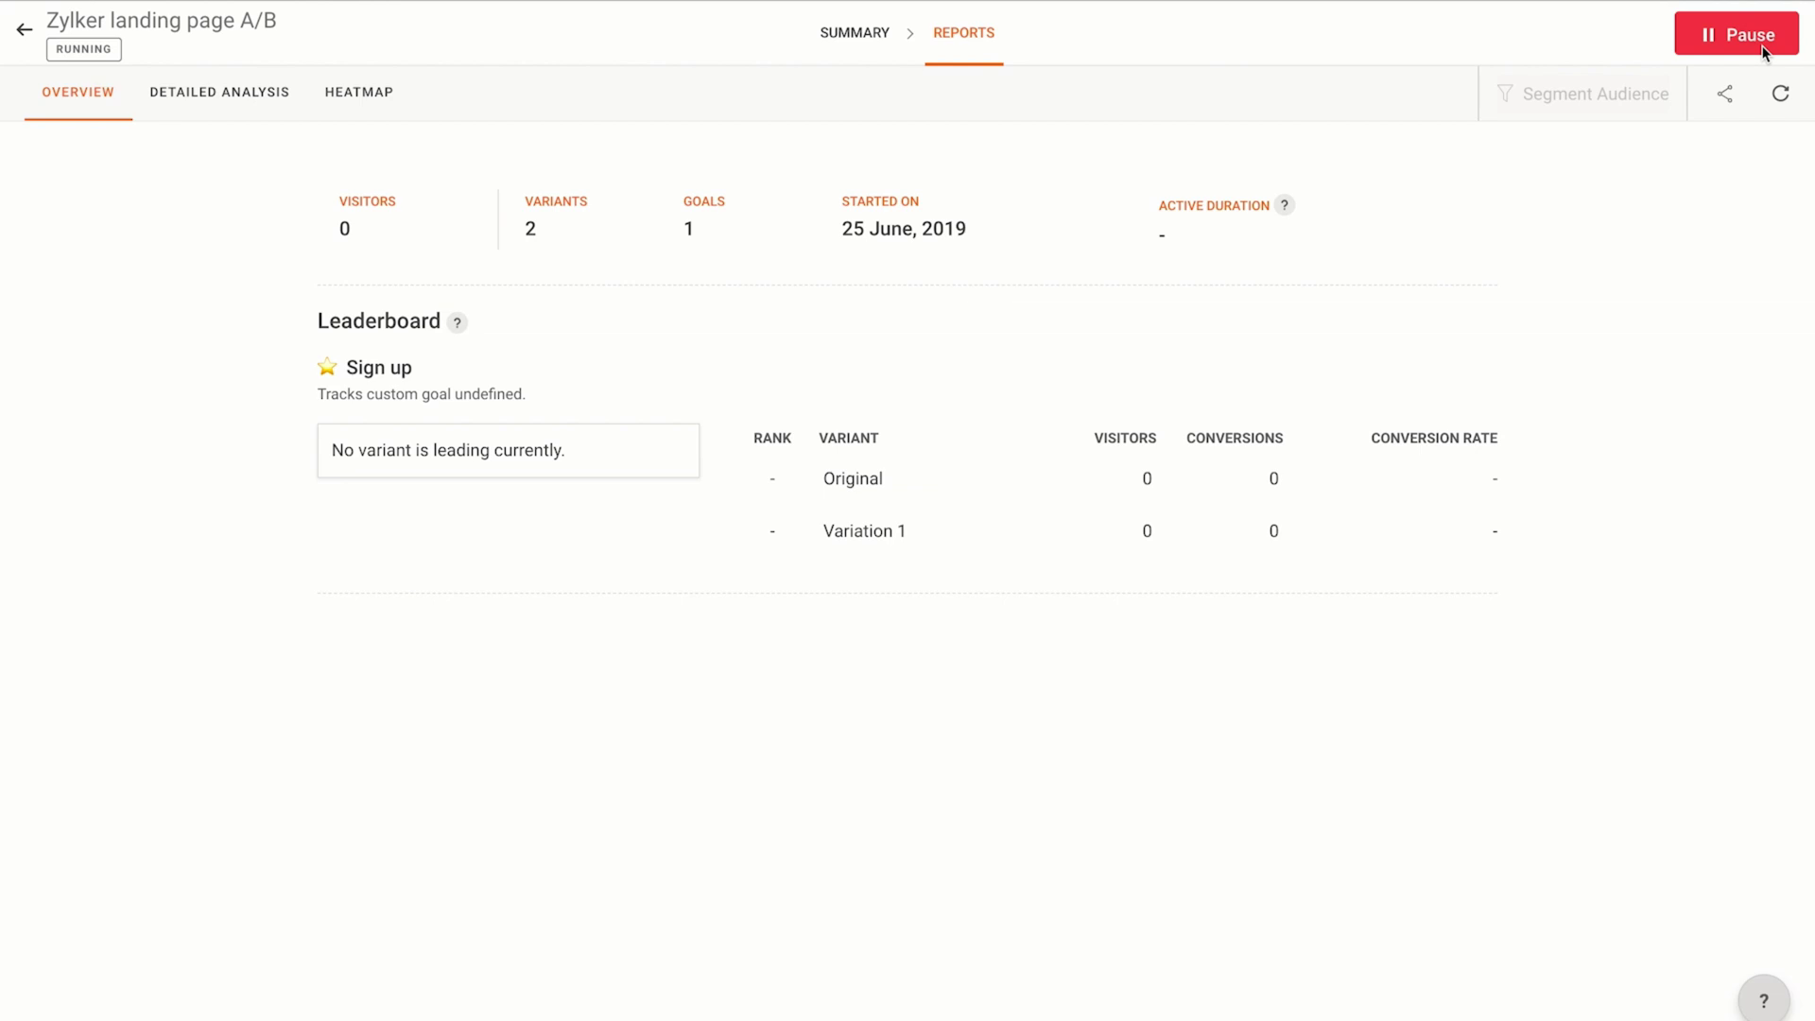
Pause the test and review the Detailed Analysis comparing Original with Variation 1
left_click(1763, 49)
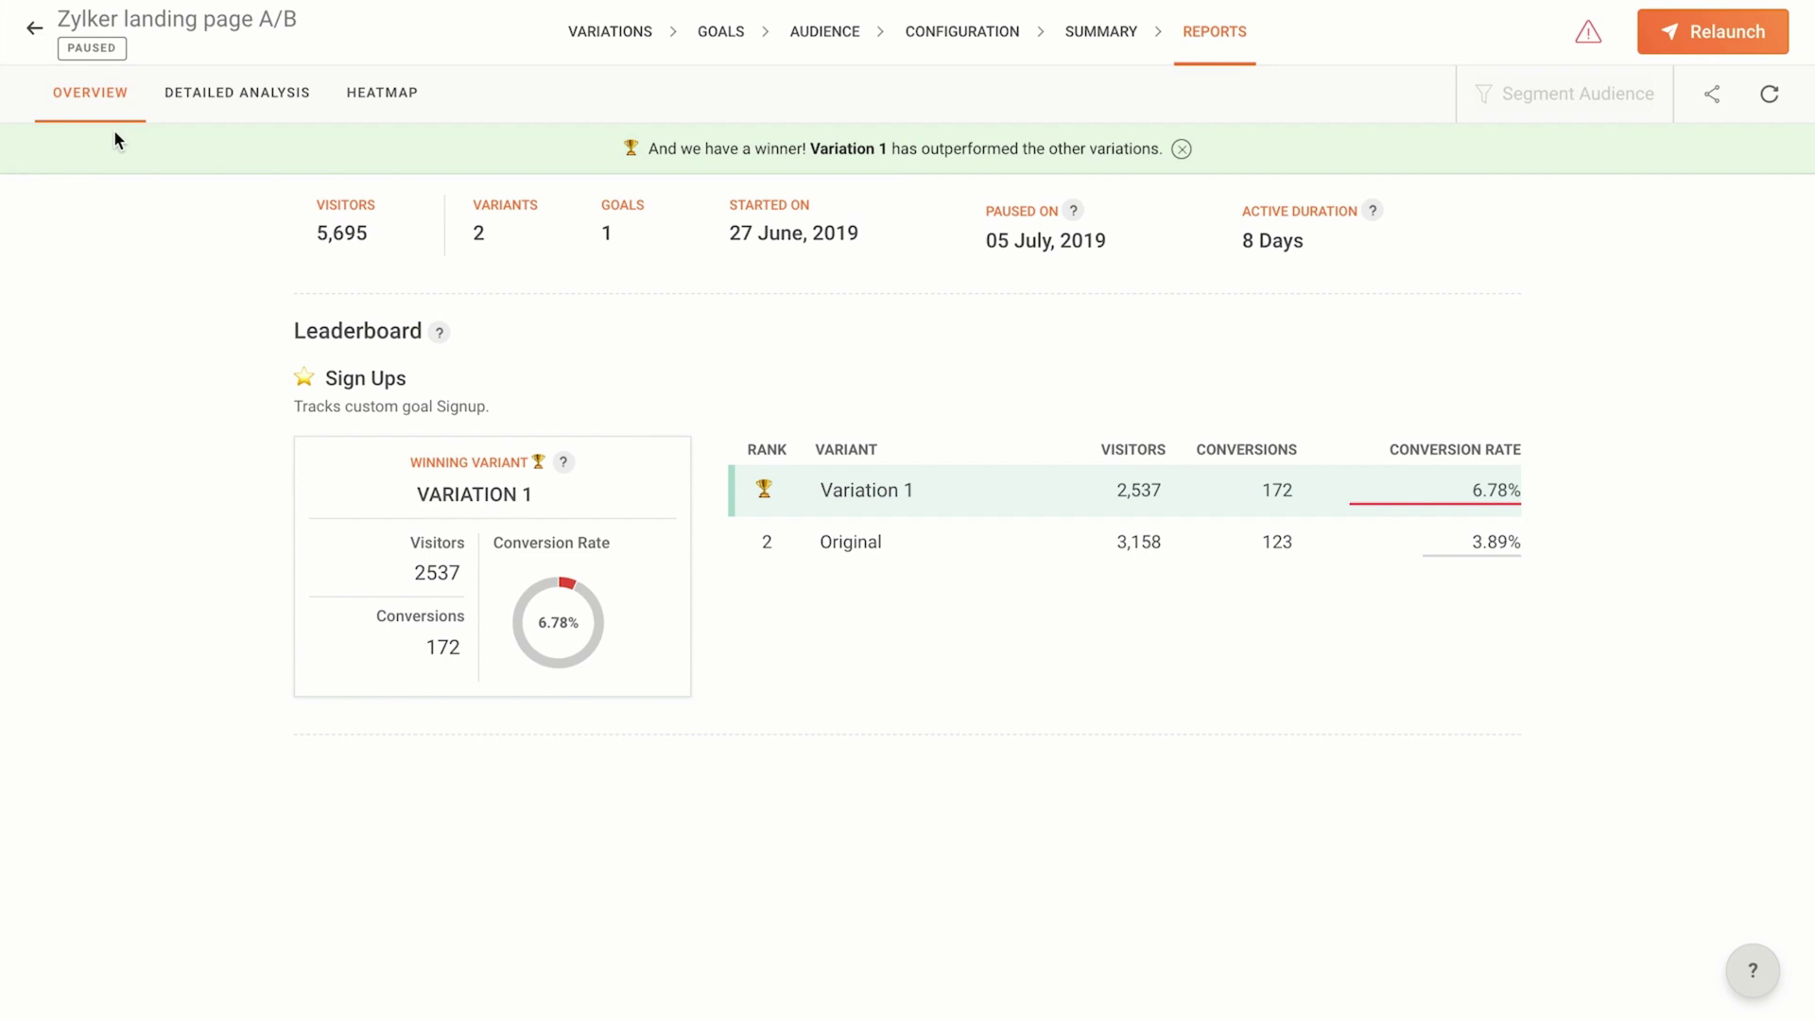
left_click(236, 104)
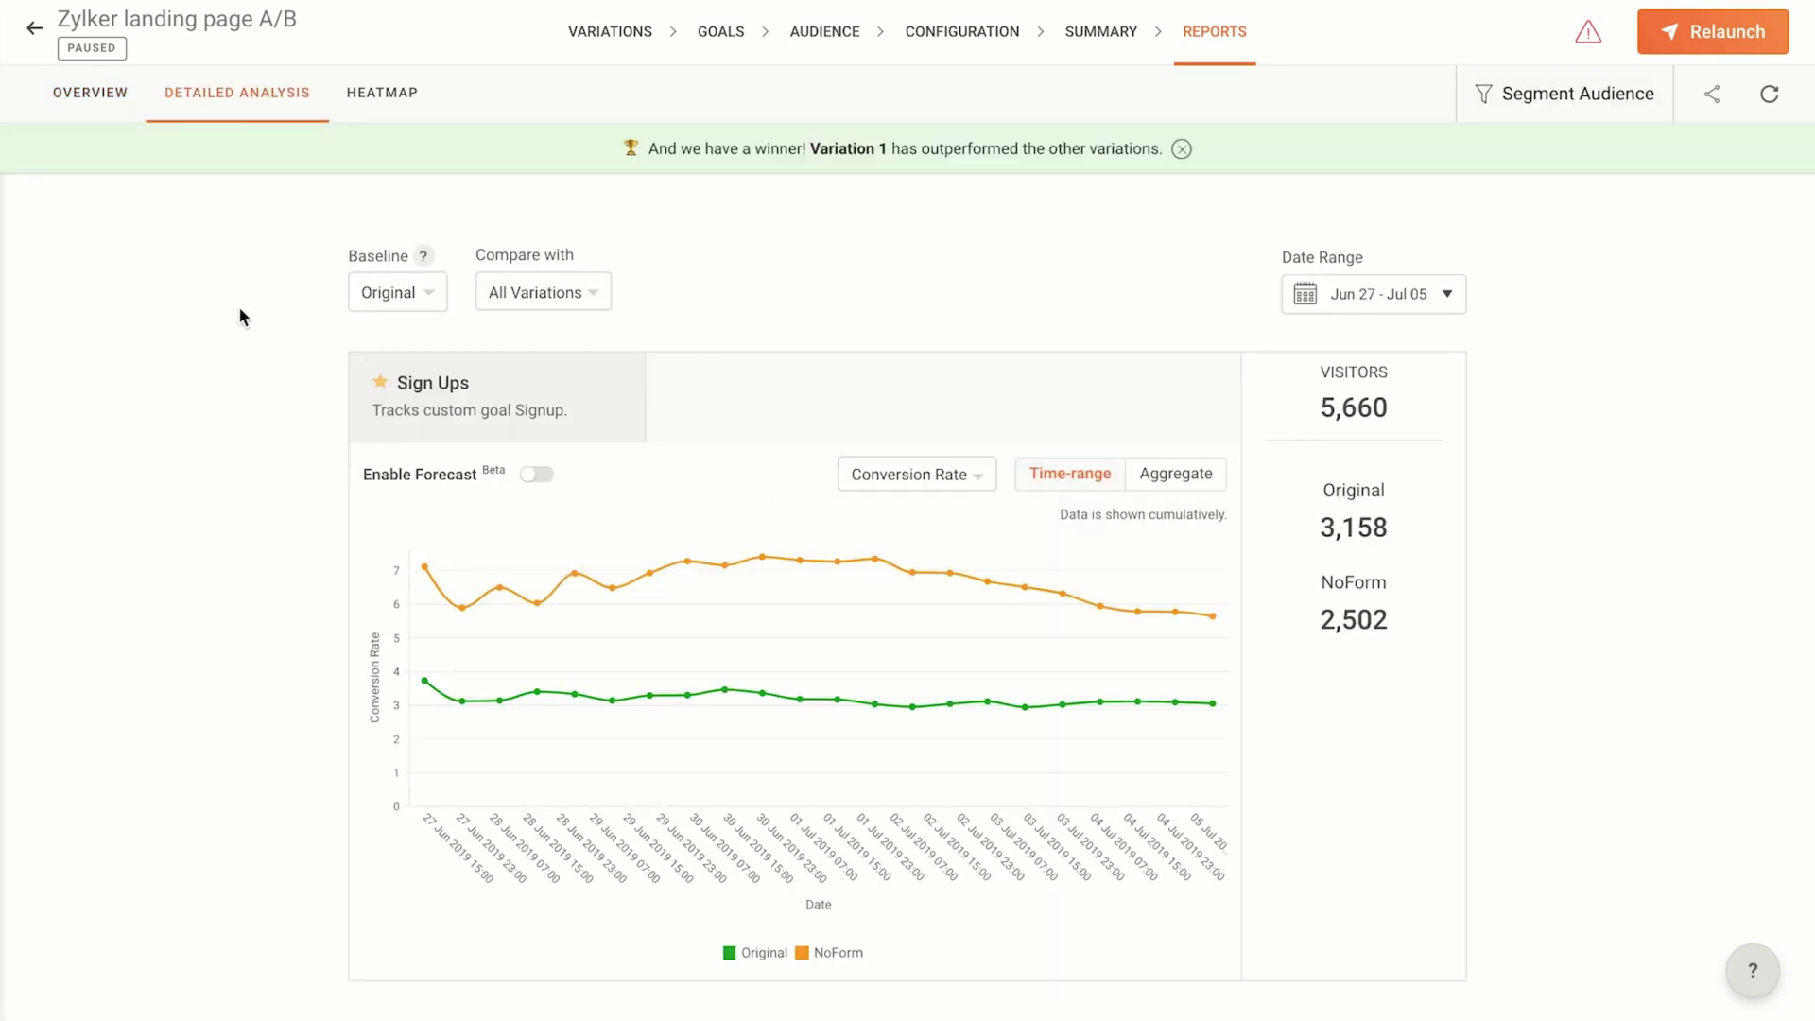
scroll(241, 314, "down", 3)
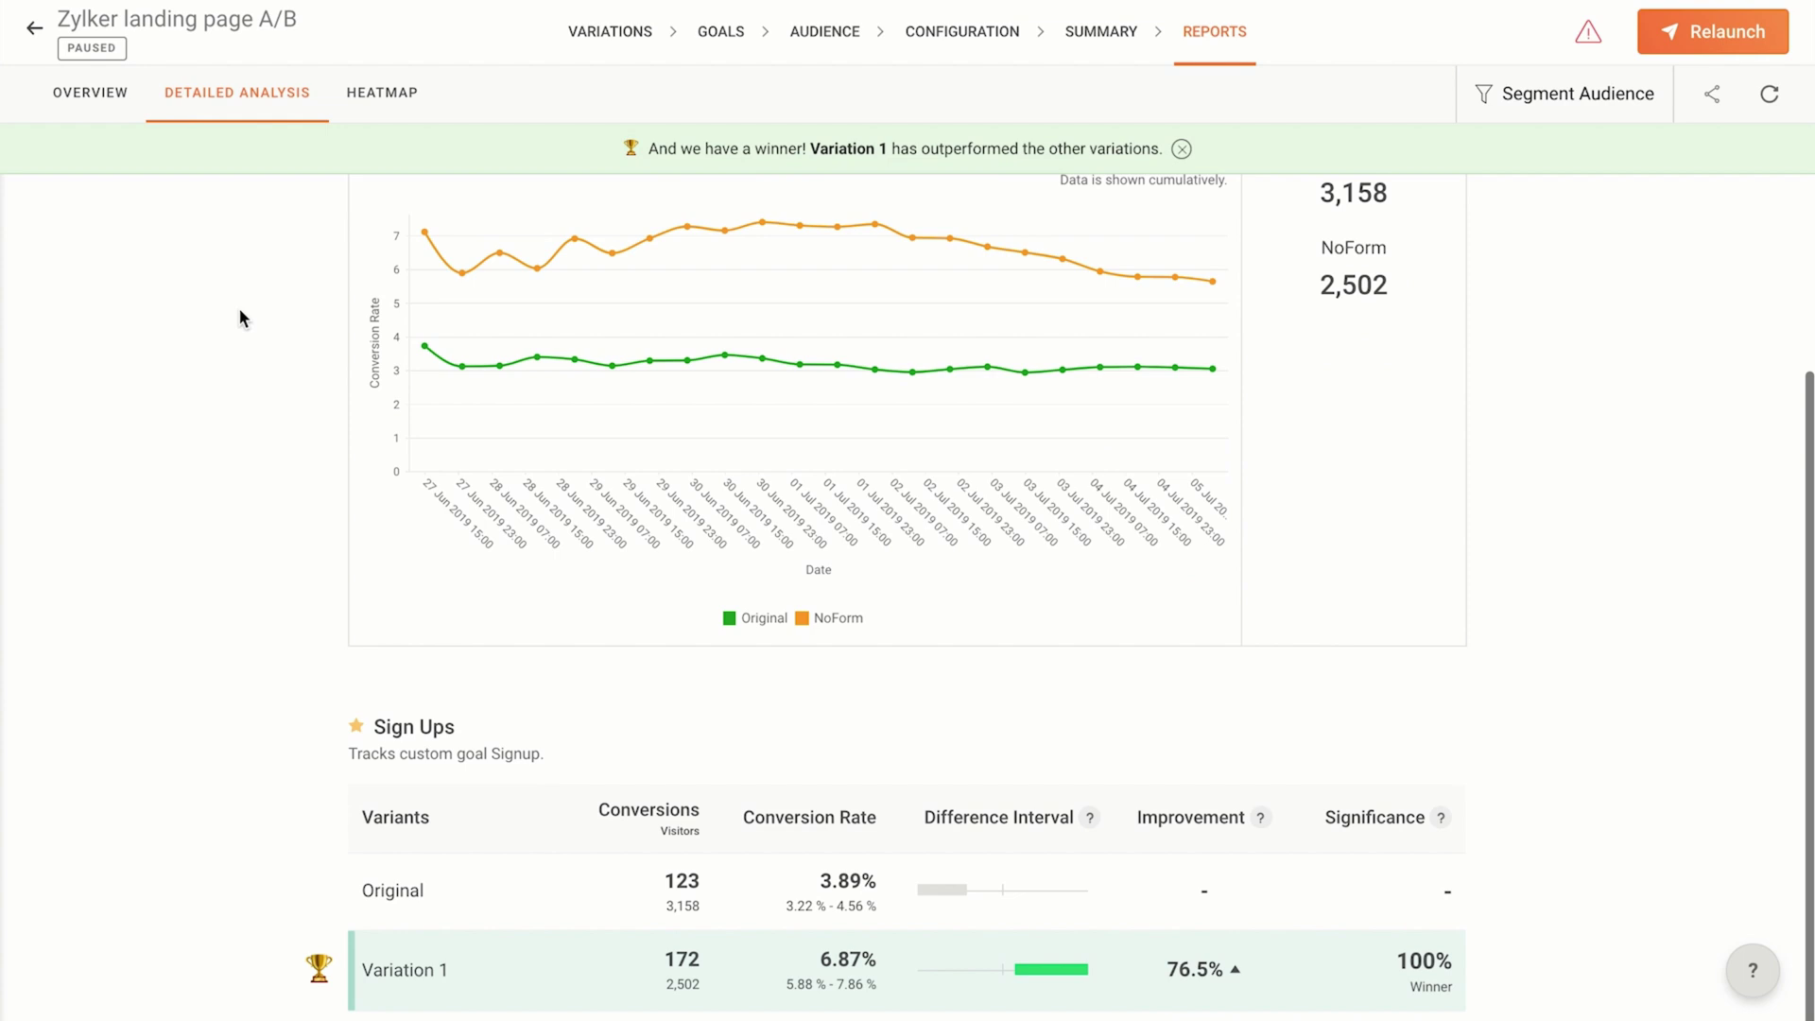
scroll(239, 309, "up", 3)
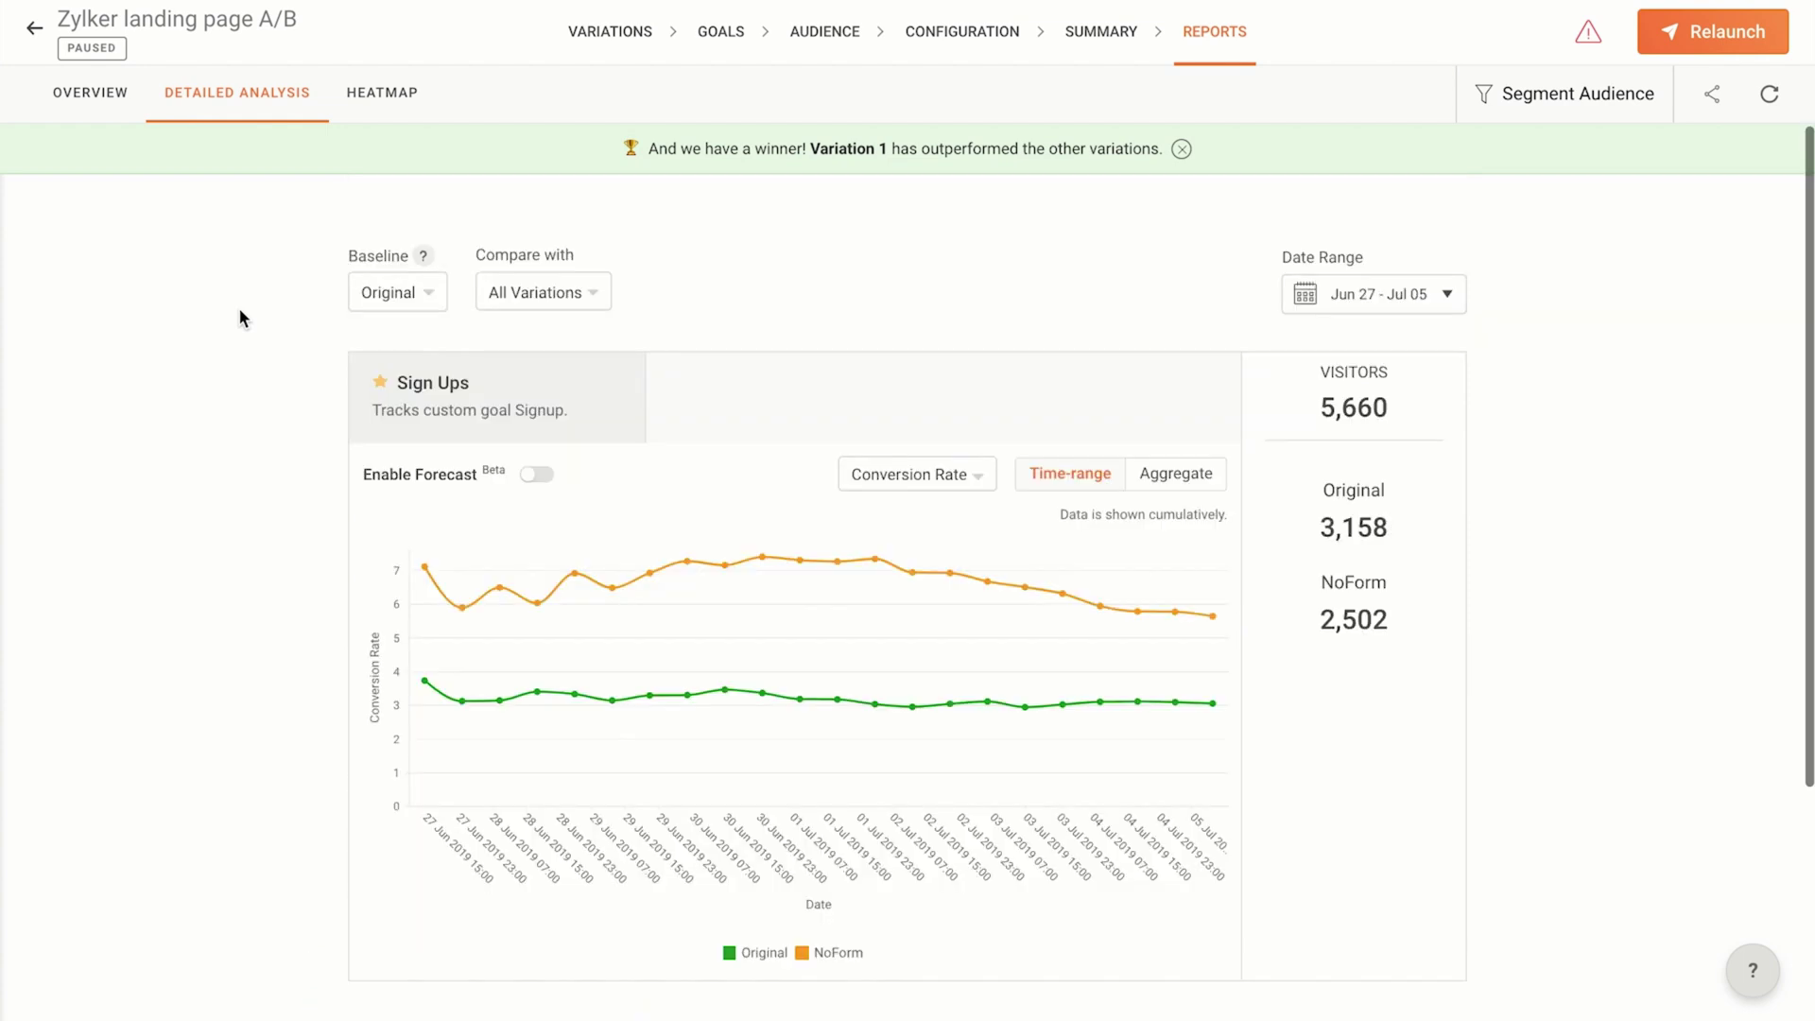
Show Variation 1's heatmap report, then its scroll map and attention map (43.6s average time spent)
left_click(383, 106)
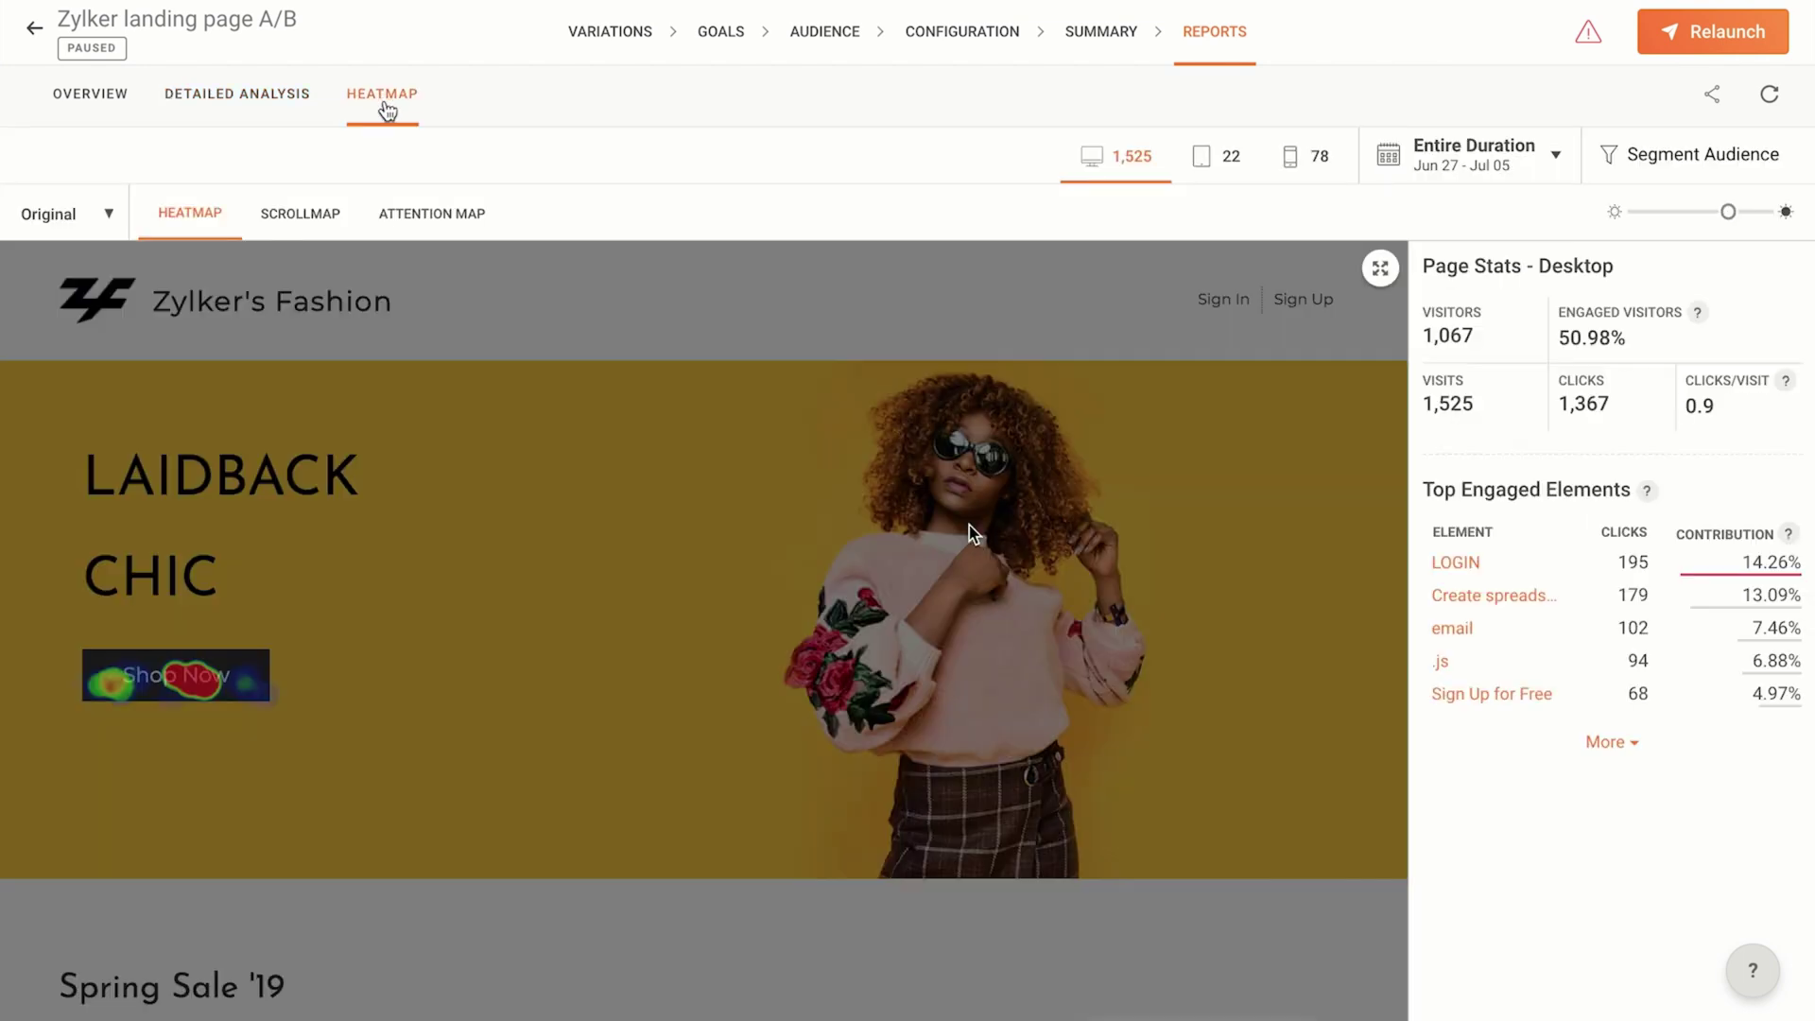
left_click(108, 223)
left_click(42, 294)
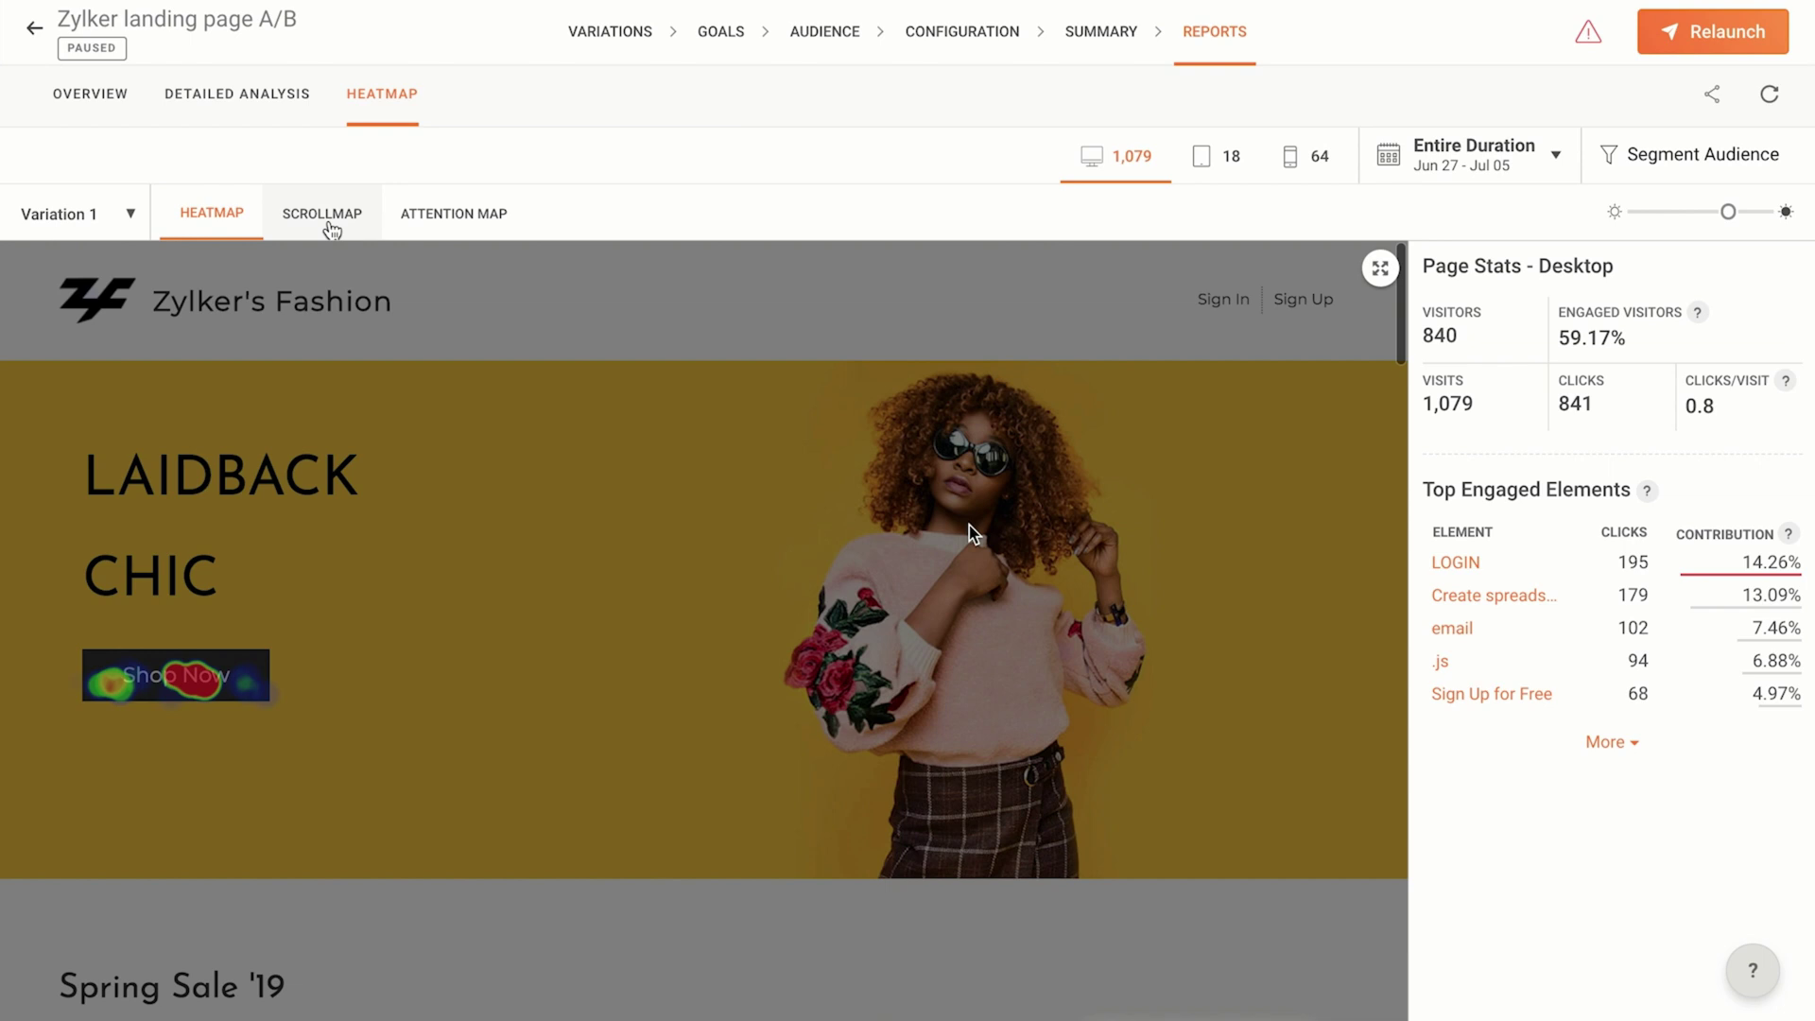
left_click(328, 223)
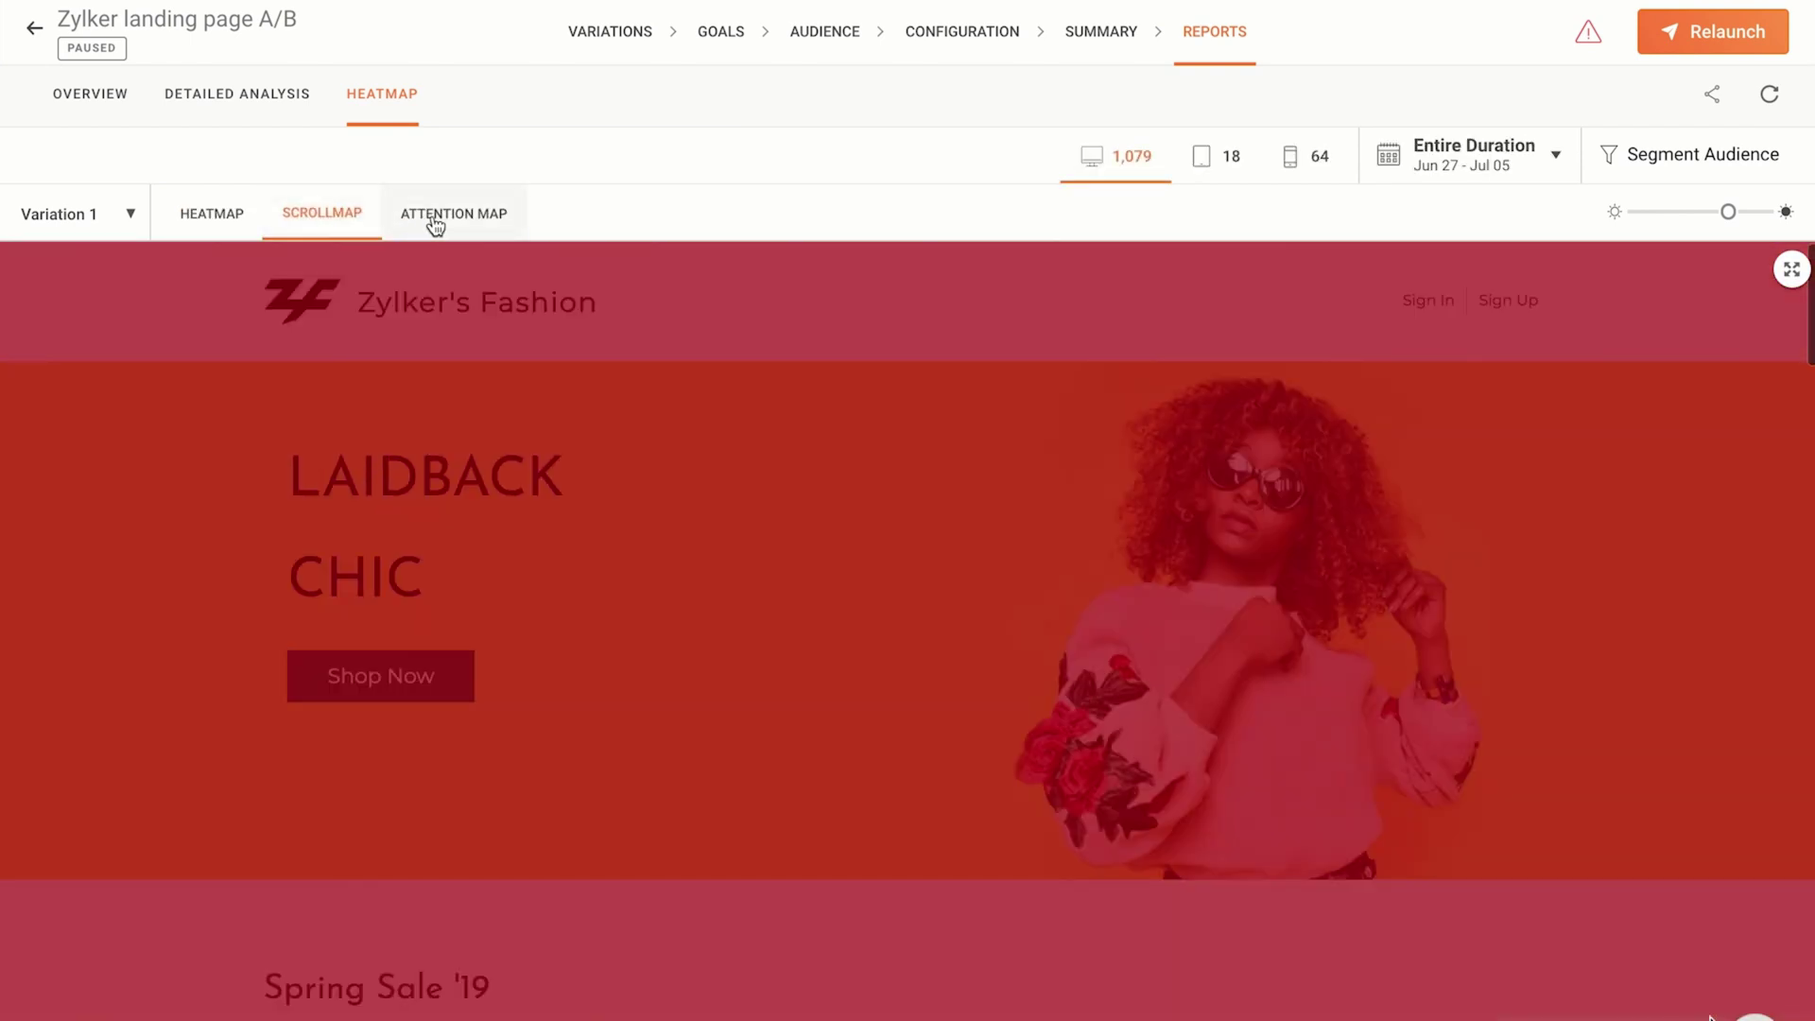
left_click(452, 218)
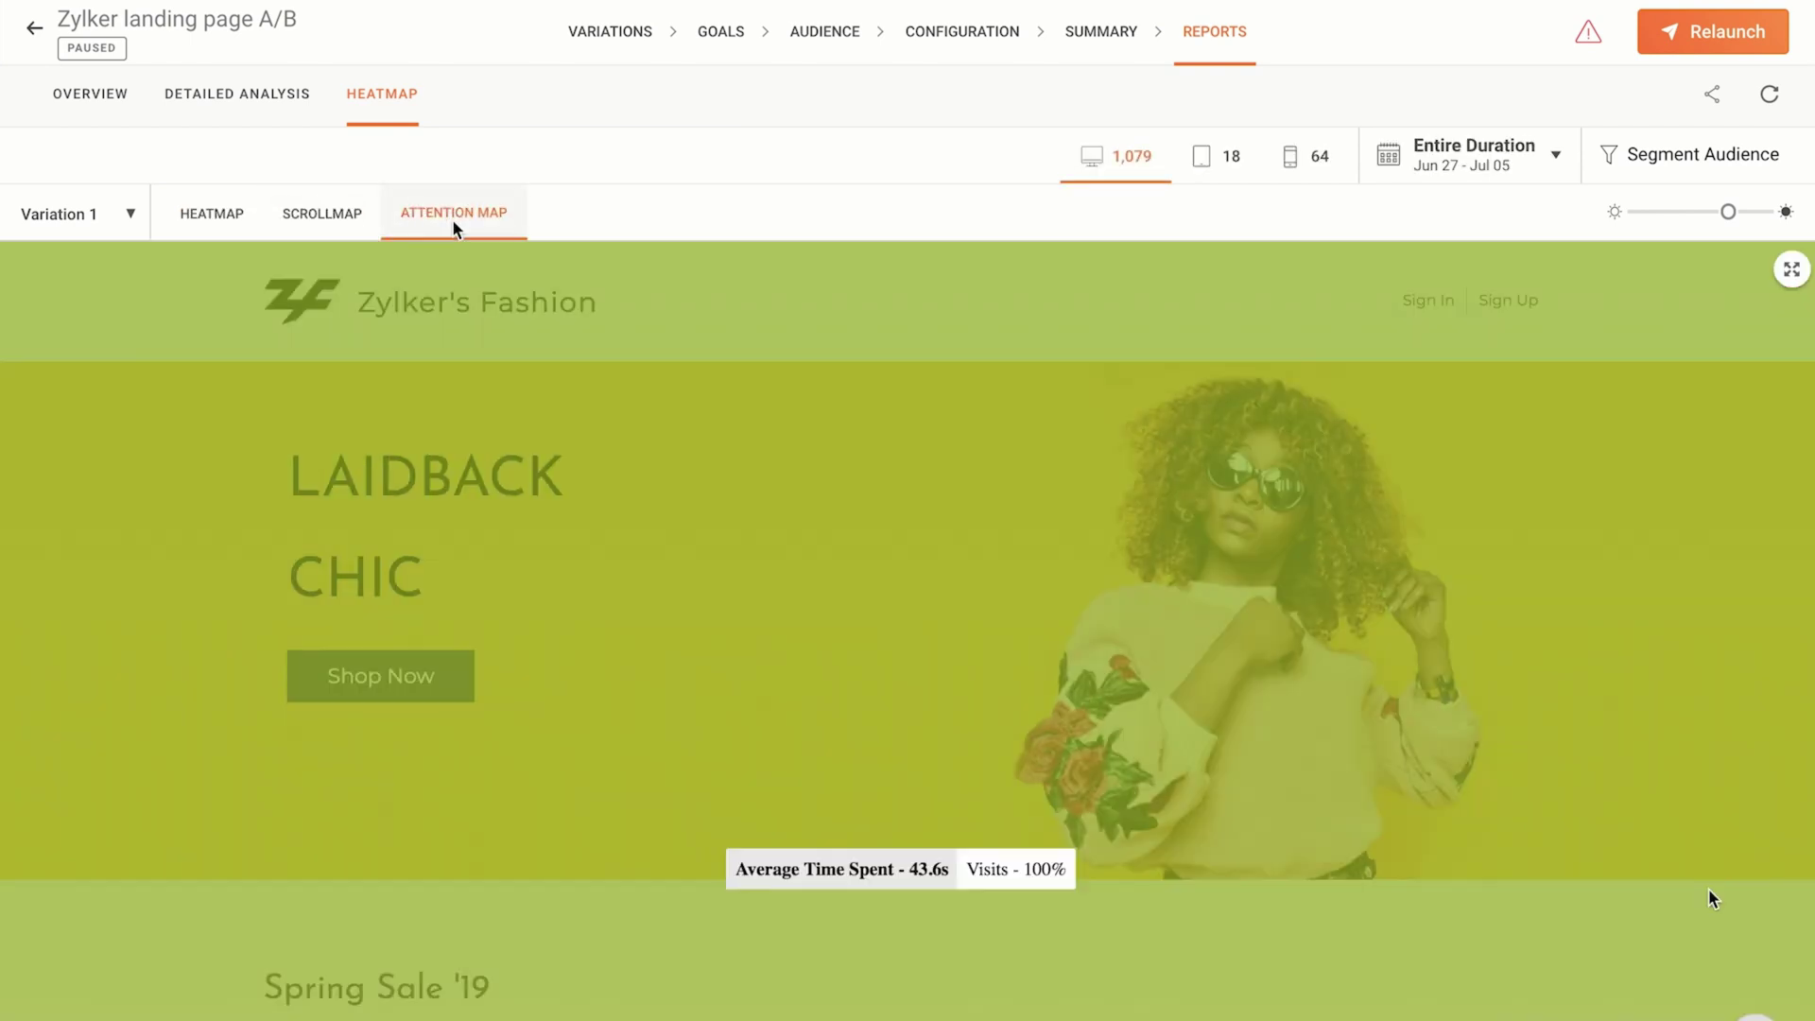